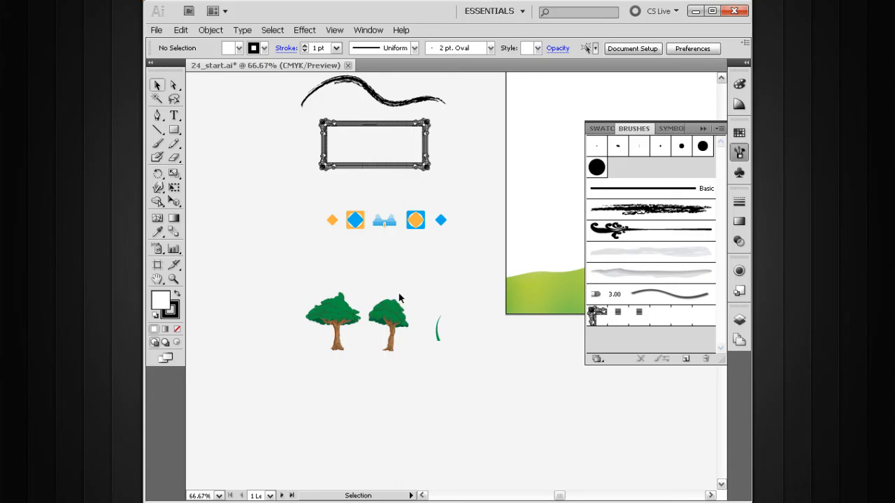
Move the two trees apart beside the green grass blade and select the smaller tree
{"action": "left_click_drag", "start_coordinate": [418, 336], "coordinate": [310, 352]}
{"action": "left_click_drag", "start_coordinate": [428, 288], "coordinate": [343, 358]}
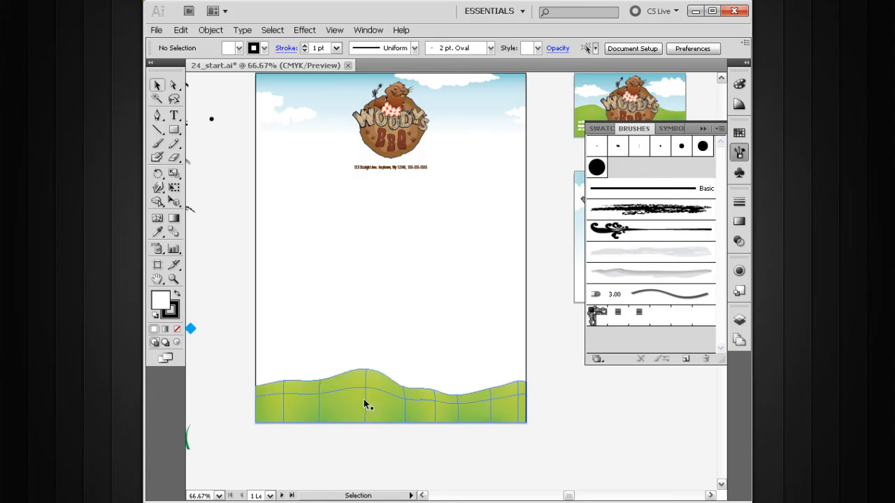
{"action": "mouse_move", "coordinate": [268, 419]}
{"action": "left_mouse_down"}
{"action": "mouse_move", "coordinate": [367, 387]}
{"action": "mouse_move", "coordinate": [449, 380]}
{"action": "left_mouse_up"}
{"action": "mouse_move", "coordinate": [367, 370]}
{"action": "left_mouse_down"}
{"action": "mouse_move", "coordinate": [272, 364]}
{"action": "mouse_move", "coordinate": [394, 360]}
{"action": "mouse_move", "coordinate": [376, 374]}
{"action": "left_mouse_up"}
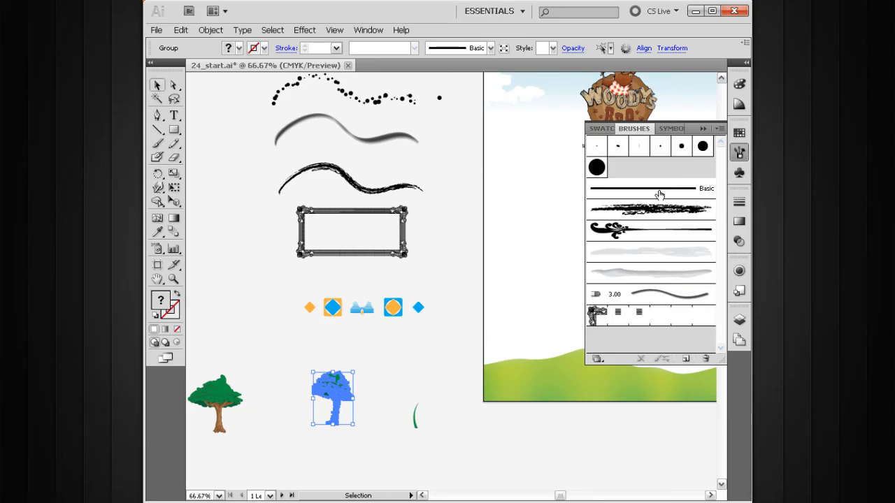
Start a new art brush from the selected tree artwork
{"action": "left_click", "coordinate": [719, 129]}
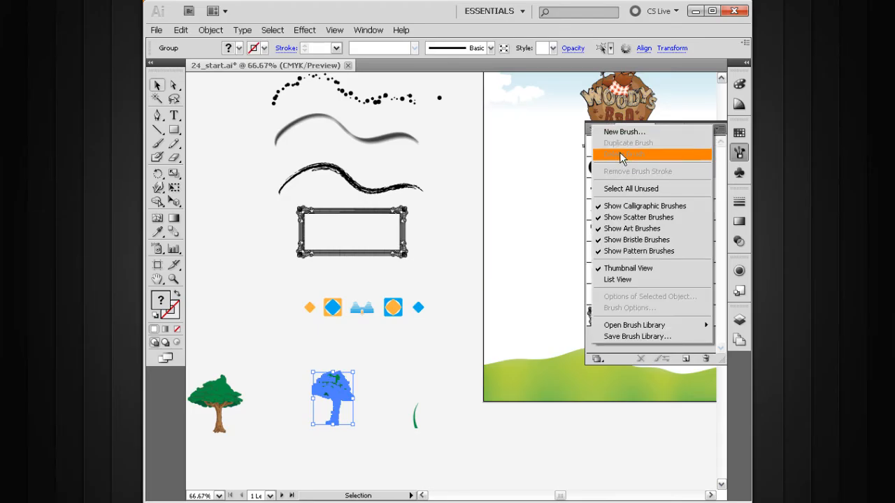
{"action": "left_click", "coordinate": [412, 353]}
{"action": "mouse_move", "coordinate": [339, 386]}
{"action": "left_mouse_down"}
{"action": "mouse_move", "coordinate": [460, 336]}
{"action": "mouse_move", "coordinate": [601, 347]}
{"action": "mouse_move", "coordinate": [613, 338]}
{"action": "left_mouse_up"}
{"action": "left_click_drag", "start_coordinate": [442, 170], "coordinate": [430, 216]}
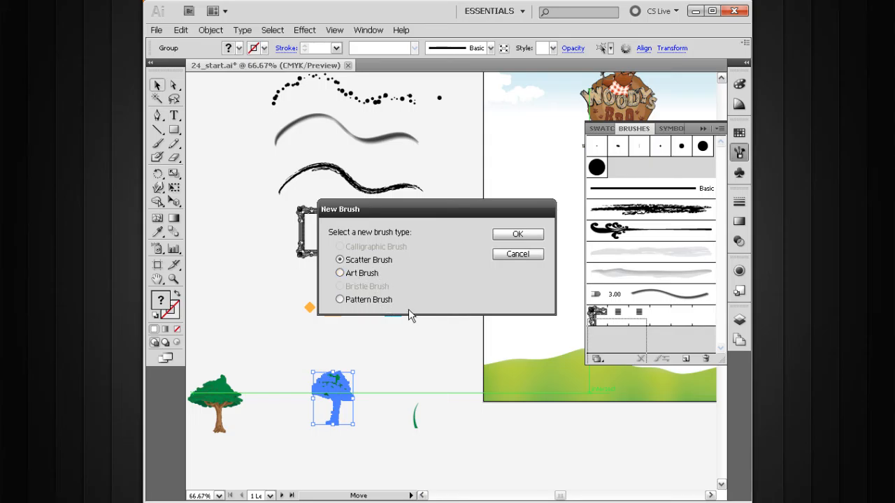
{"action": "left_click", "coordinate": [348, 274]}
{"action": "left_click", "coordinate": [504, 235]}
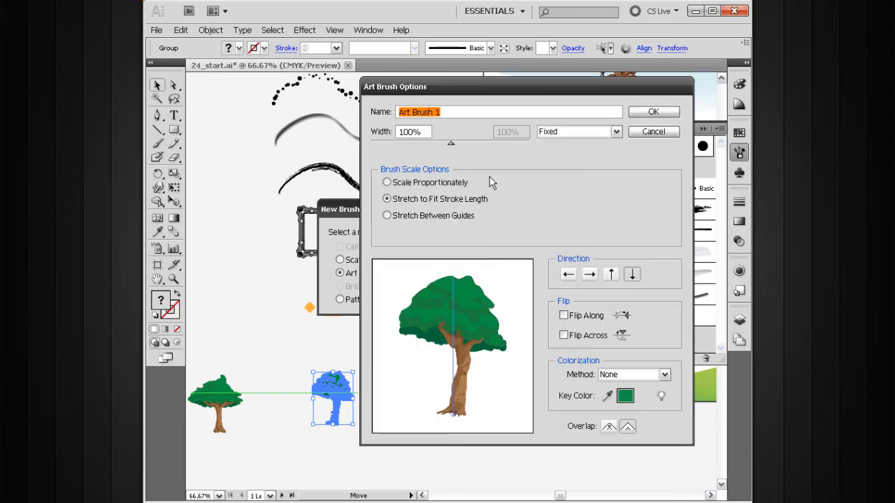
Name the art brush "Tree brush 1" and keep its width option at Fixed
{"action": "mouse_move", "coordinate": [507, 96]}
{"action": "left_mouse_down"}
{"action": "mouse_move", "coordinate": [487, 89]}
{"action": "mouse_move", "coordinate": [420, 110]}
{"action": "left_mouse_up"}
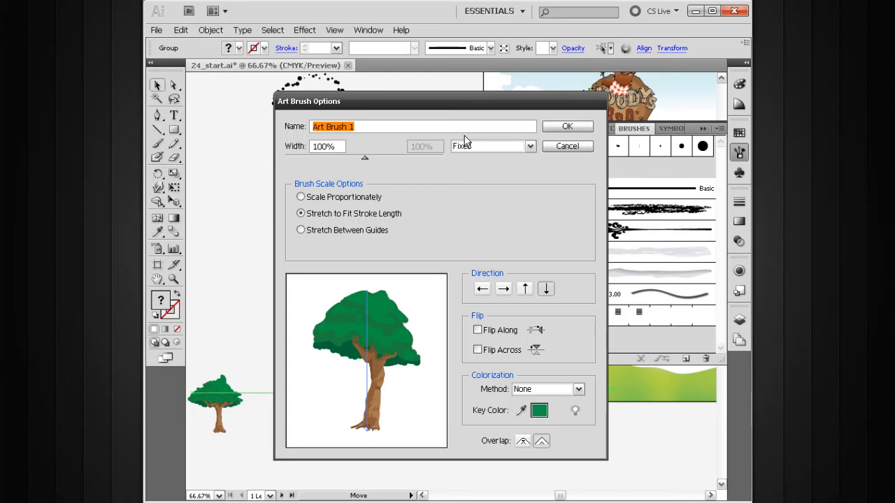
{"action": "type", "text": "Tree"}
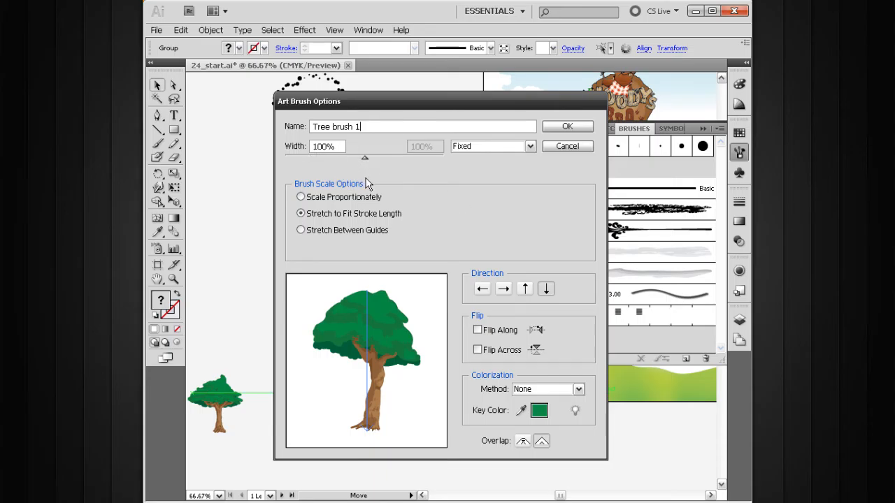
{"action": "mouse_move", "coordinate": [390, 102]}
{"action": "left_mouse_down"}
{"action": "mouse_move", "coordinate": [534, 143]}
{"action": "mouse_move", "coordinate": [529, 192]}
{"action": "mouse_move", "coordinate": [398, 143]}
{"action": "mouse_move", "coordinate": [334, 72]}
{"action": "mouse_move", "coordinate": [419, 26]}
{"action": "mouse_move", "coordinate": [497, 35]}
{"action": "mouse_move", "coordinate": [419, 53]}
{"action": "mouse_move", "coordinate": [360, 82]}
{"action": "left_mouse_up"}
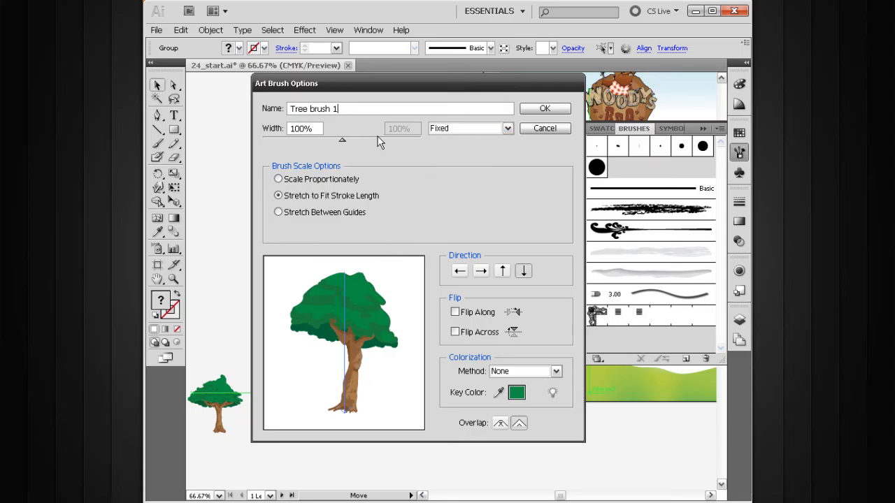
{"action": "left_click", "coordinate": [458, 129]}
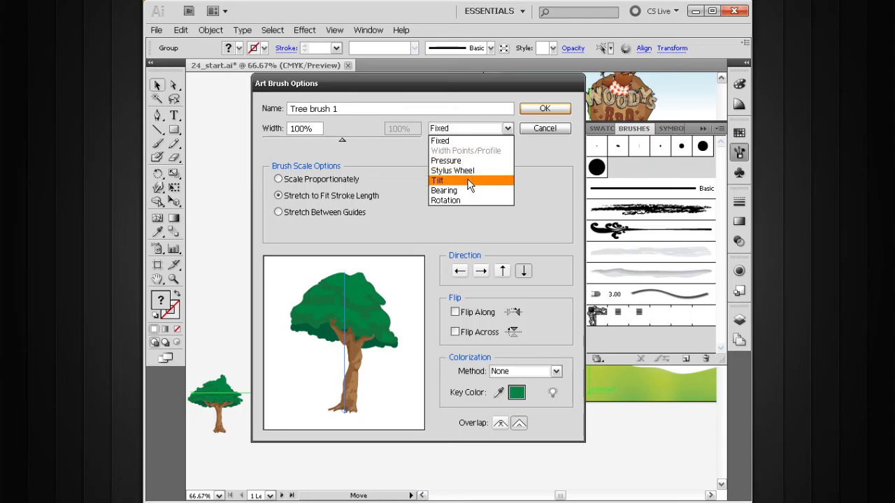
{"action": "left_click", "coordinate": [402, 151]}
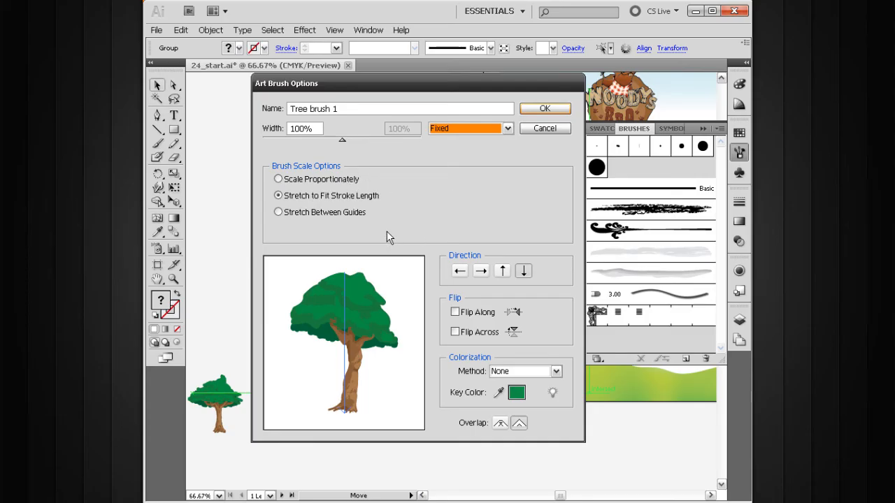
Set the brush scaling to Stretch Between Guides, placing the guides around the trunk at 0.8939 in and 1.5088 in
{"action": "left_click", "coordinate": [279, 179]}
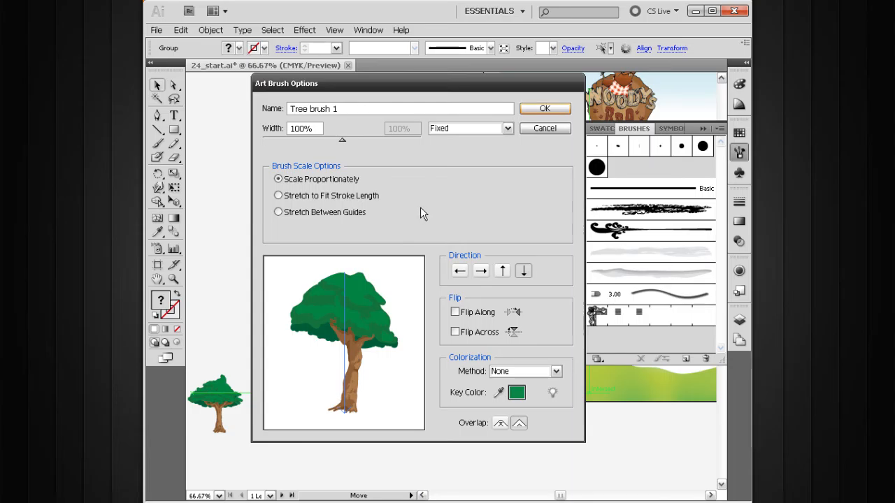
{"action": "left_click", "coordinate": [278, 195]}
{"action": "left_click", "coordinate": [278, 213]}
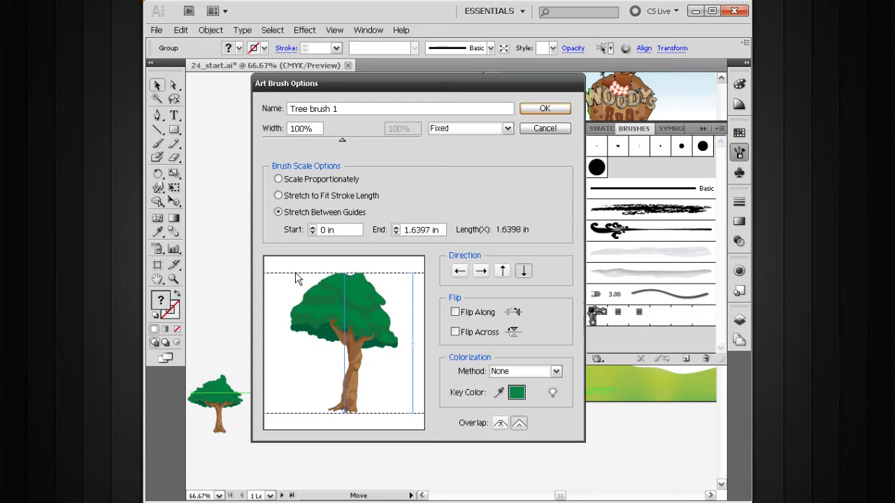
{"action": "left_click_drag", "start_coordinate": [295, 273], "coordinate": [286, 351]}
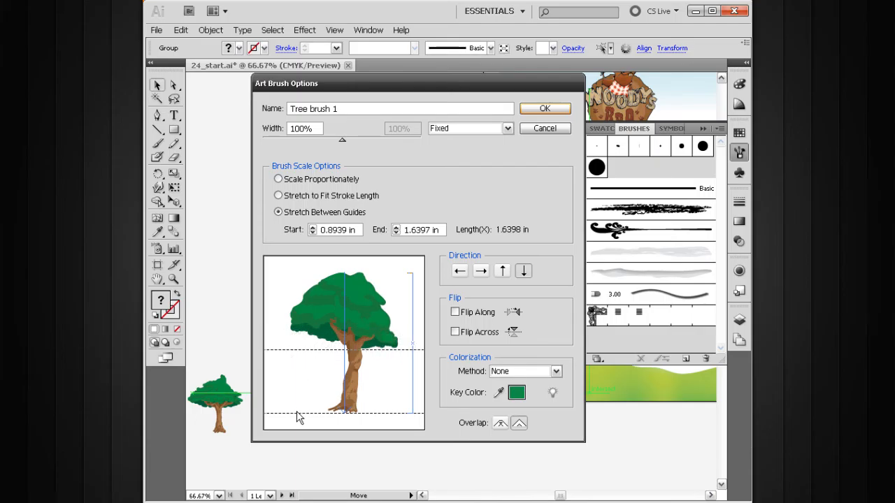
{"action": "left_click_drag", "start_coordinate": [296, 412], "coordinate": [308, 403]}
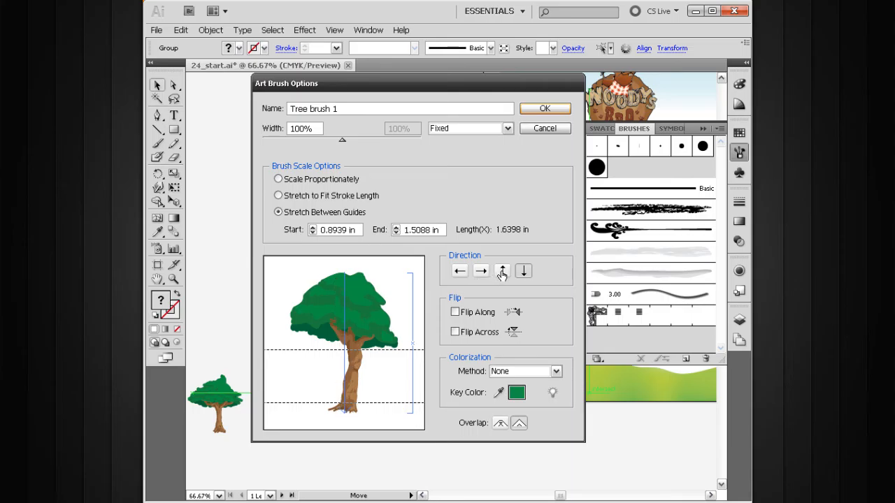
Try the upward, rightward and leftward stroke directions for the brush, and return to the downward direction
{"action": "left_click", "coordinate": [502, 272]}
{"action": "left_click", "coordinate": [481, 272]}
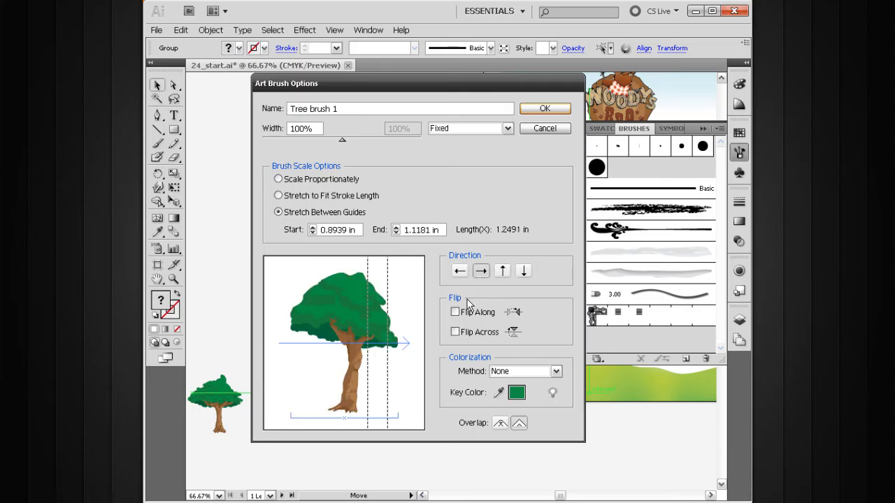
{"action": "left_click", "coordinate": [459, 271]}
{"action": "left_click", "coordinate": [525, 273]}
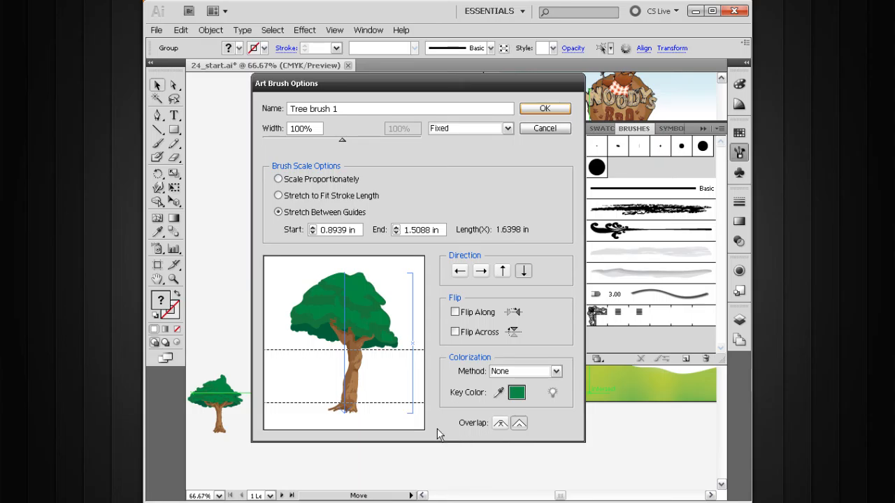
Keep the colorization method at None and finish creating the tree art brush
{"action": "left_click", "coordinate": [525, 373]}
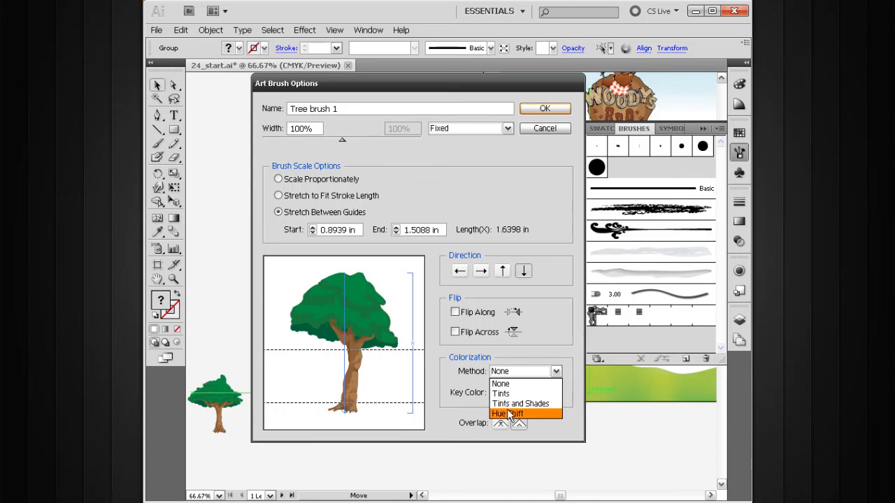
{"action": "left_click", "coordinate": [530, 384]}
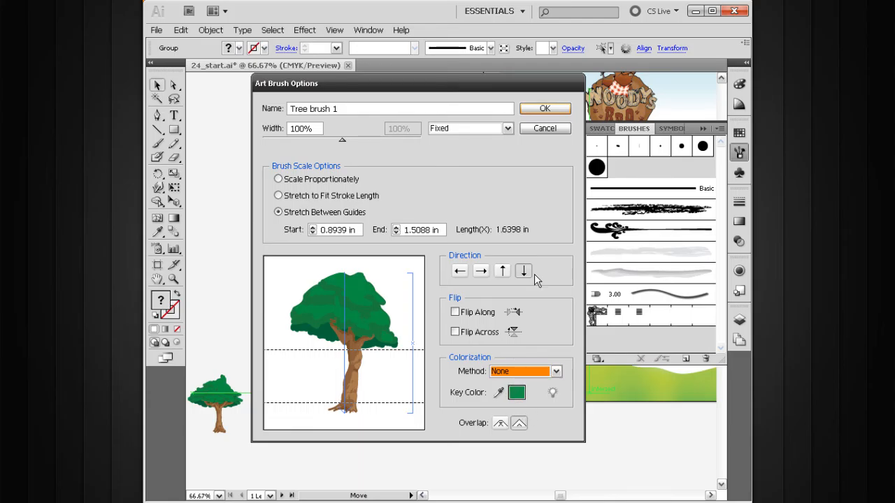
{"action": "left_click", "coordinate": [545, 109]}
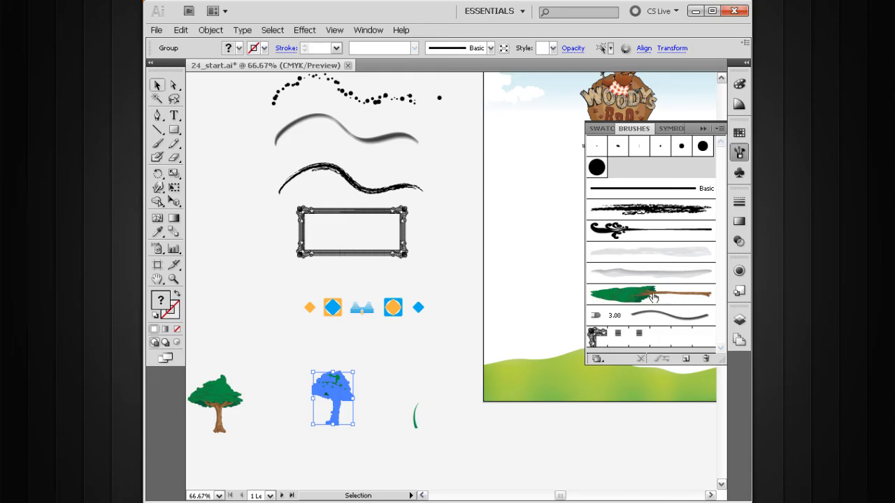
Deselect the tree, set the fill to none and draw a vertical line across the hill's edge near the letterhead's left side
{"action": "left_click_drag", "start_coordinate": [454, 324], "coordinate": [436, 348]}
{"action": "left_click", "coordinate": [157, 129]}
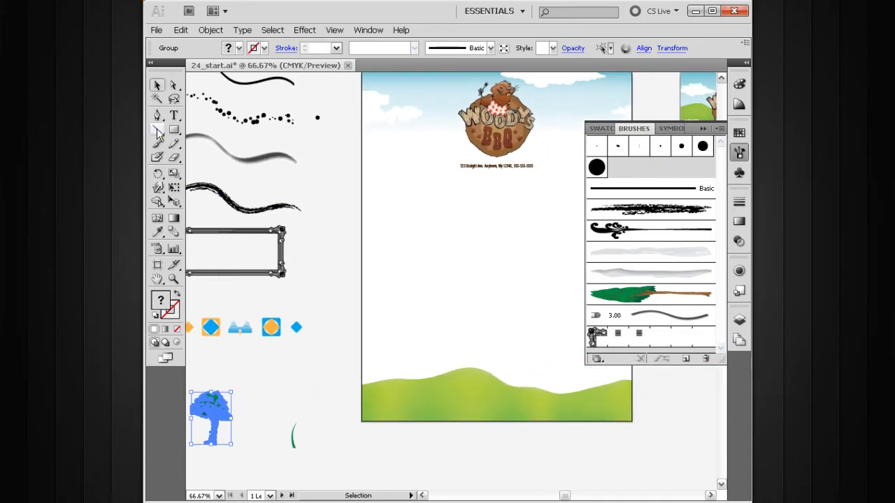
{"action": "left_click_drag", "start_coordinate": [317, 118], "coordinate": [312, 343]}
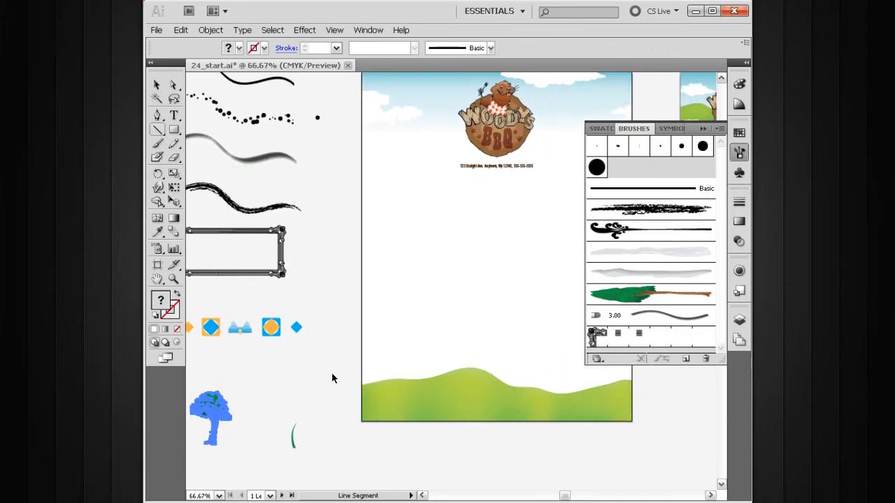
{"action": "left_click", "coordinate": [332, 372], "text": "ctrl"}
{"action": "left_click", "coordinate": [177, 330]}
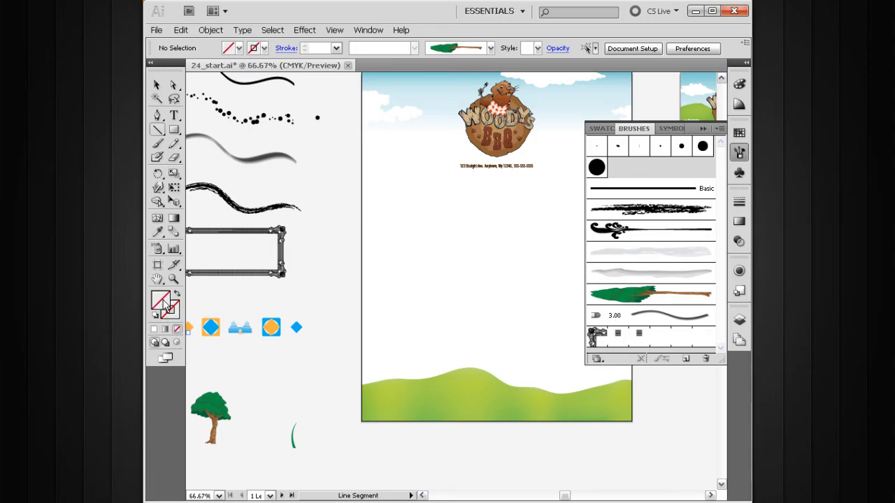
{"action": "left_click_drag", "start_coordinate": [388, 345], "coordinate": [386, 399]}
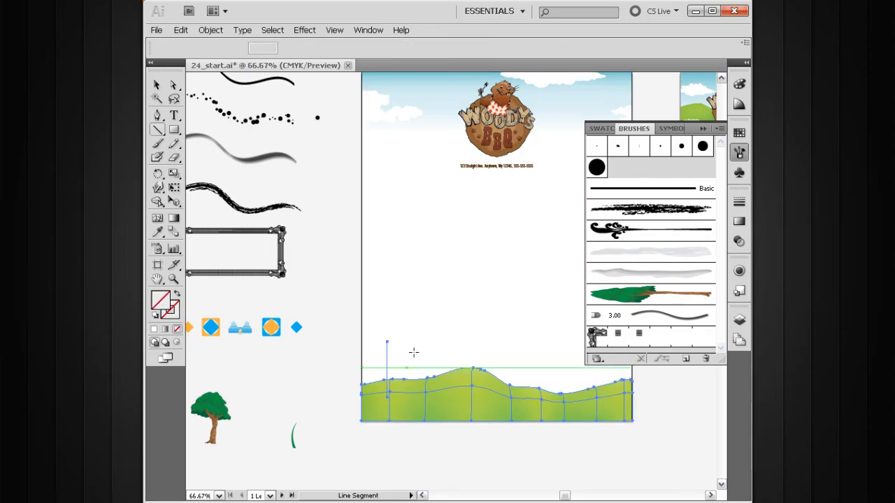
Draw a second, shorter vertical line across the hill's edge, to the right of the first line
{"action": "scroll", "coordinate": [414, 353], "scroll_direction": "right", "scroll_amount": 2}
{"action": "key", "text": "ctrl+h"}
{"action": "left_click_drag", "start_coordinate": [427, 357], "coordinate": [426, 386]}
Select both vertical lines and apply the tree art brush to them
{"action": "key", "text": "ctrl"}
{"action": "key", "text": "ctrl+shift+b"}
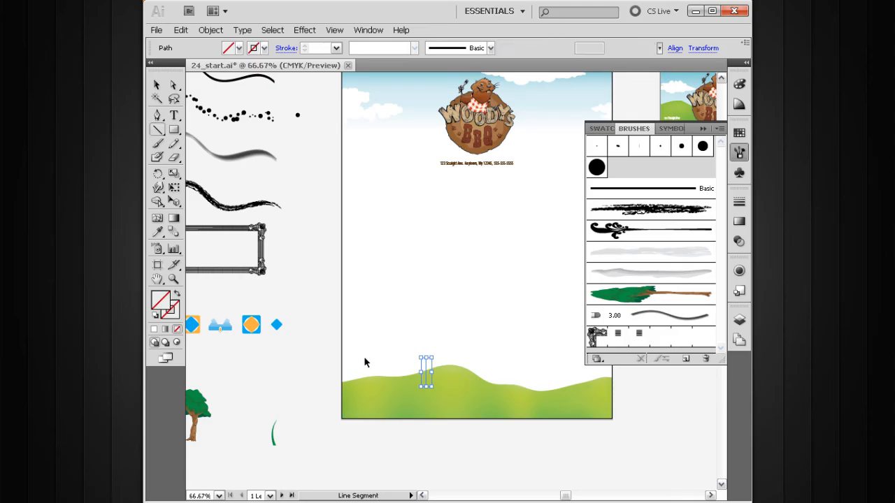
{"action": "left_click", "coordinate": [366, 362], "text": "ctrl+shift"}
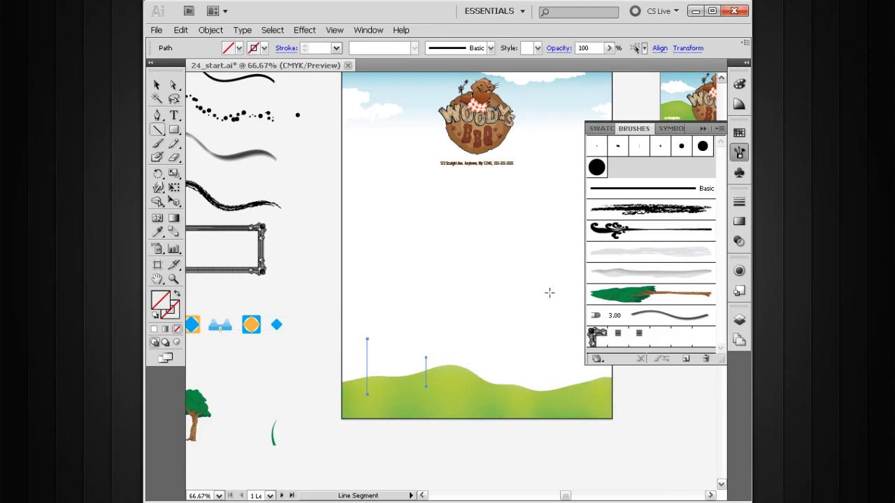
{"action": "left_click", "coordinate": [650, 297]}
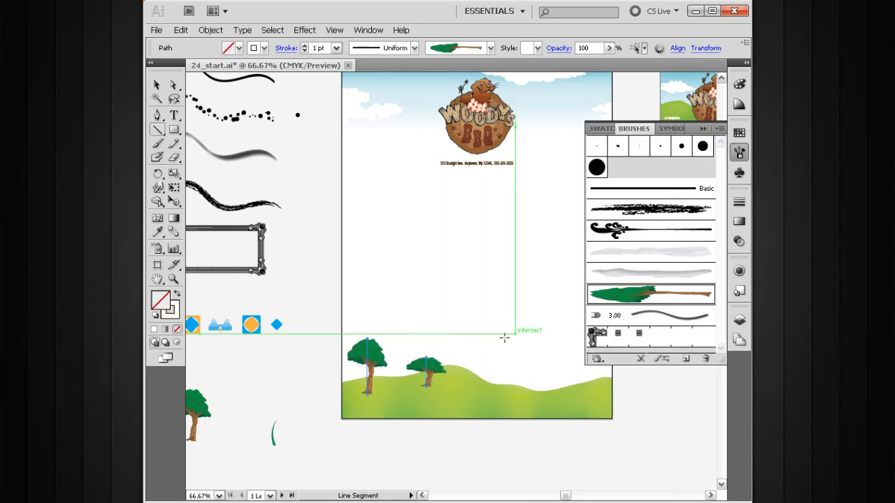
Deselect the lines and examine the two brushed trees on the hill up close
{"action": "key", "text": "z"}
{"action": "left_click_drag", "start_coordinate": [490, 288], "coordinate": [351, 428]}
{"action": "key", "text": "v"}
{"action": "left_click", "coordinate": [415, 428]}
{"action": "key", "text": "backslash"}
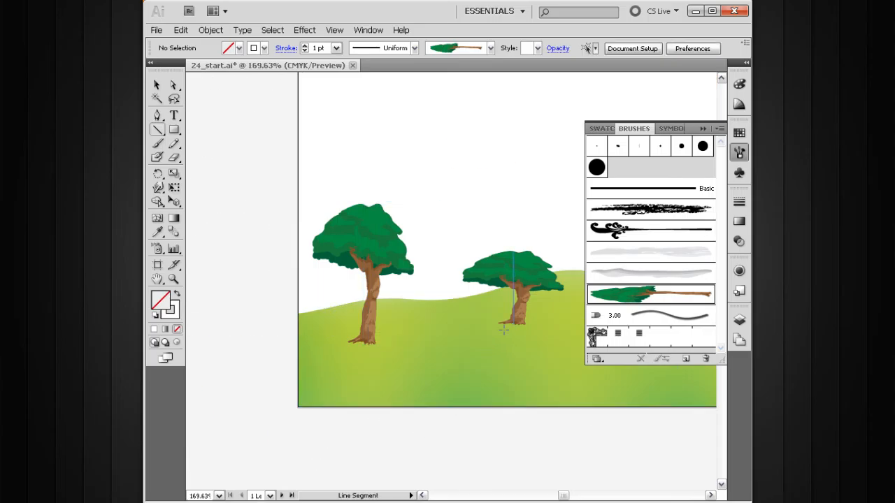
{"action": "left_click", "coordinate": [699, 127]}
{"action": "mouse_move", "coordinate": [377, 264]}
{"action": "left_mouse_down"}
{"action": "mouse_move", "coordinate": [338, 282]}
{"action": "mouse_move", "coordinate": [328, 306]}
{"action": "left_mouse_up"}
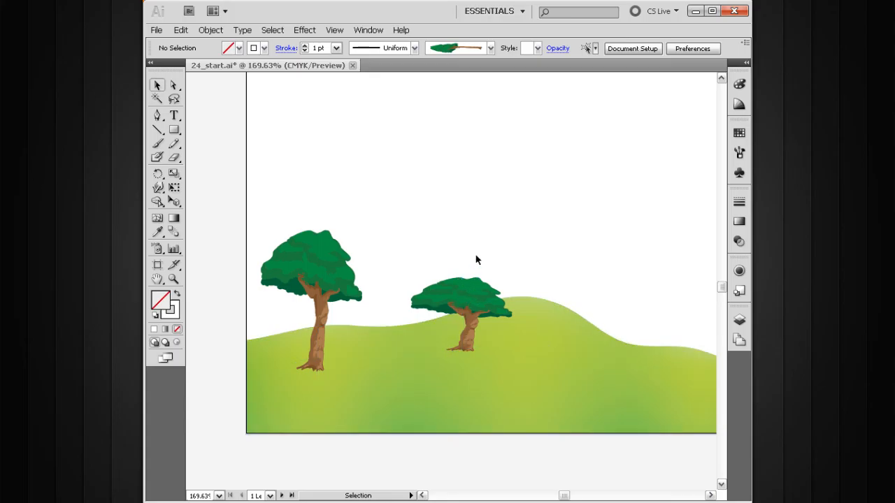
Try to make the second tree taller by scaling its line upward with the bounding box, and undo the scaling
{"action": "left_click", "coordinate": [459, 278]}
{"action": "left_click_drag", "start_coordinate": [461, 277], "coordinate": [461, 167]}
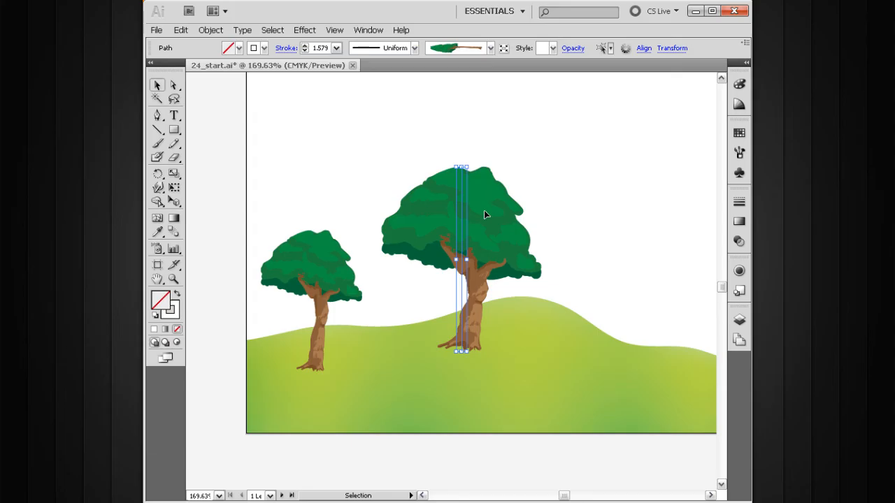
{"action": "key", "text": "F5"}
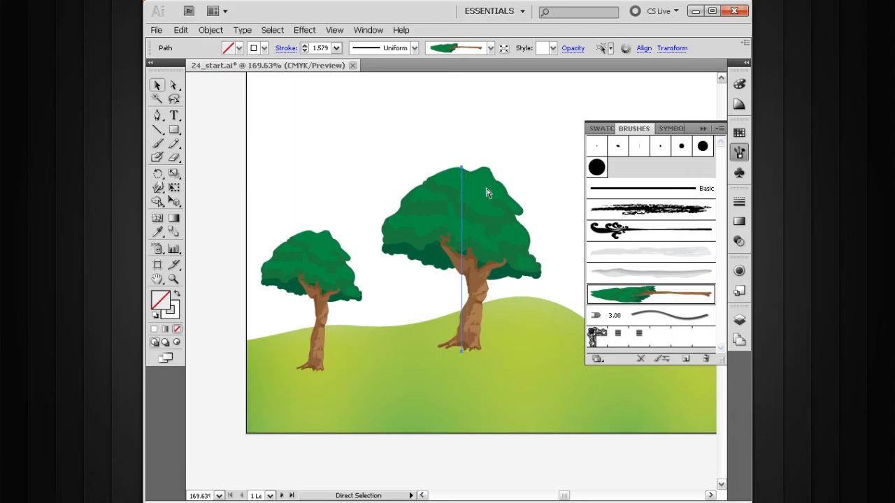
{"action": "key", "text": "a"}
{"action": "key", "text": "Delete"}
{"action": "key", "text": "ctrl+z"}
{"action": "key", "text": "v"}
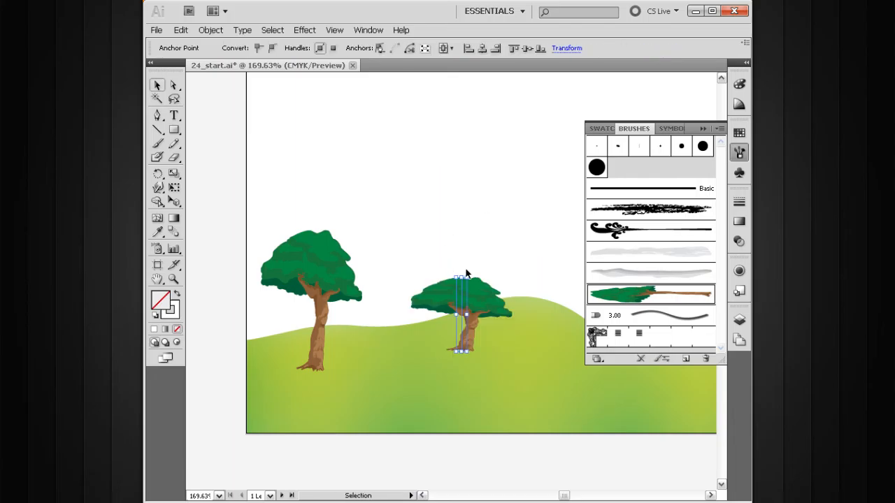
Lengthen the second tree's trunk by moving only its line's top anchor point straight up with Direct Selection, and deselect the line
{"action": "key", "text": "a"}
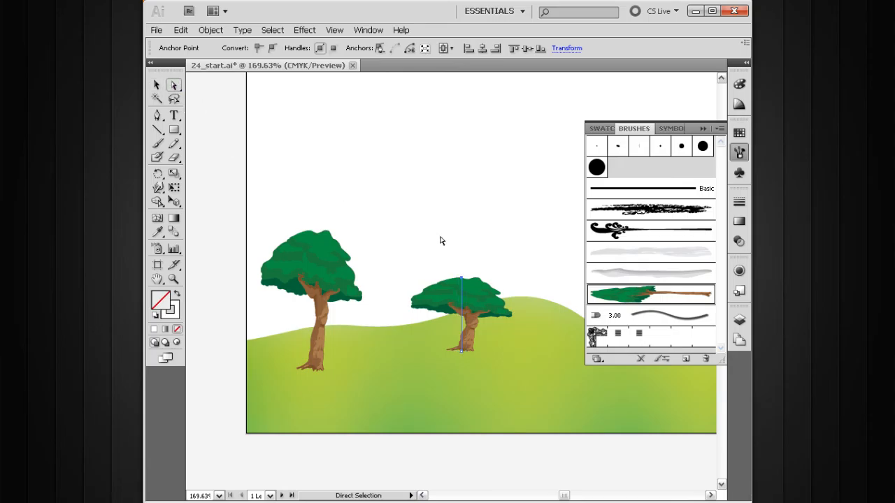
{"action": "left_click", "coordinate": [463, 278]}
{"action": "left_click_drag", "start_coordinate": [462, 277], "coordinate": [461, 175]}
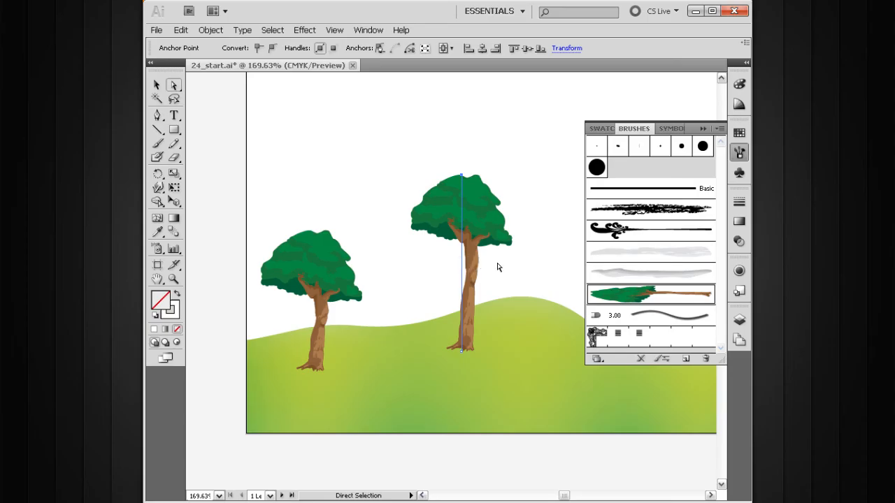
{"action": "left_click", "coordinate": [527, 210]}
{"action": "scroll", "coordinate": [512, 238], "scroll_direction": "down", "scroll_amount": 3}
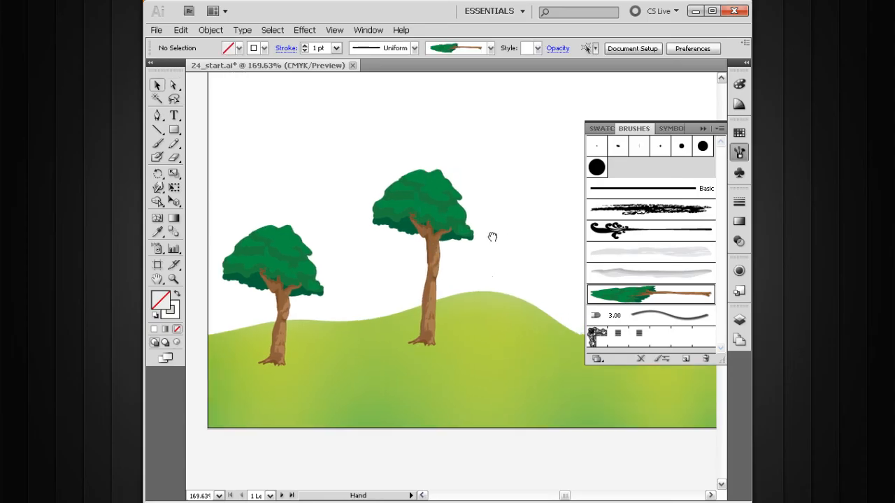
{"action": "left_click_drag", "start_coordinate": [468, 285], "coordinate": [394, 305]}
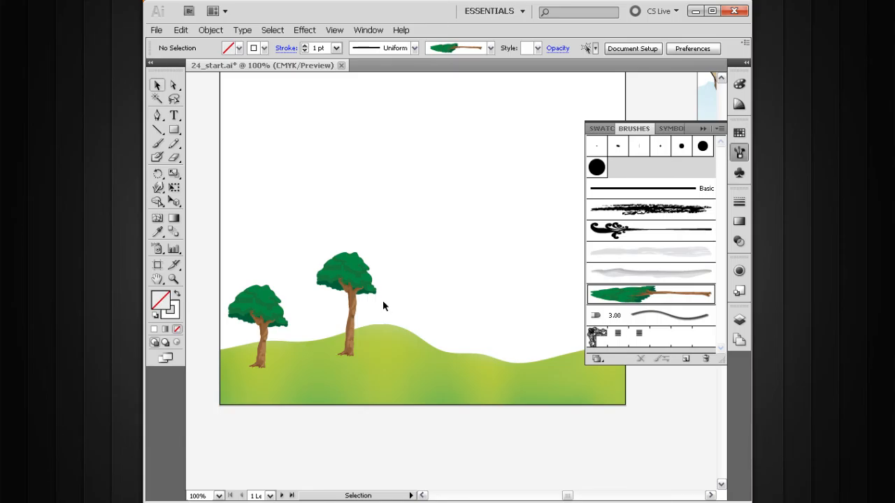
Inspect the Decorative Border pattern brush's options for the ornate frame, close them without changes, and deselect the frame
{"action": "left_click", "coordinate": [702, 129]}
{"action": "mouse_move", "coordinate": [360, 237]}
{"action": "left_mouse_down"}
{"action": "mouse_move", "coordinate": [519, 300]}
{"action": "mouse_move", "coordinate": [497, 288]}
{"action": "left_mouse_up"}
{"action": "left_click_drag", "start_coordinate": [458, 197], "coordinate": [288, 248]}
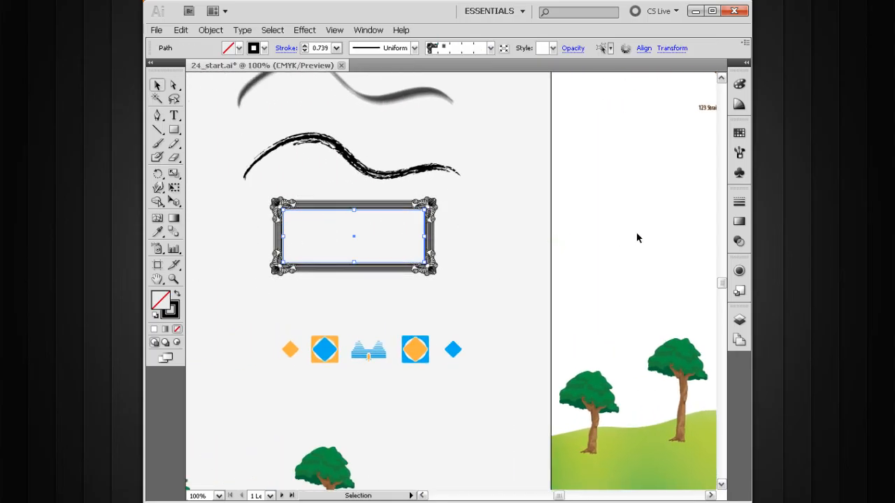
{"action": "left_click", "coordinate": [739, 151]}
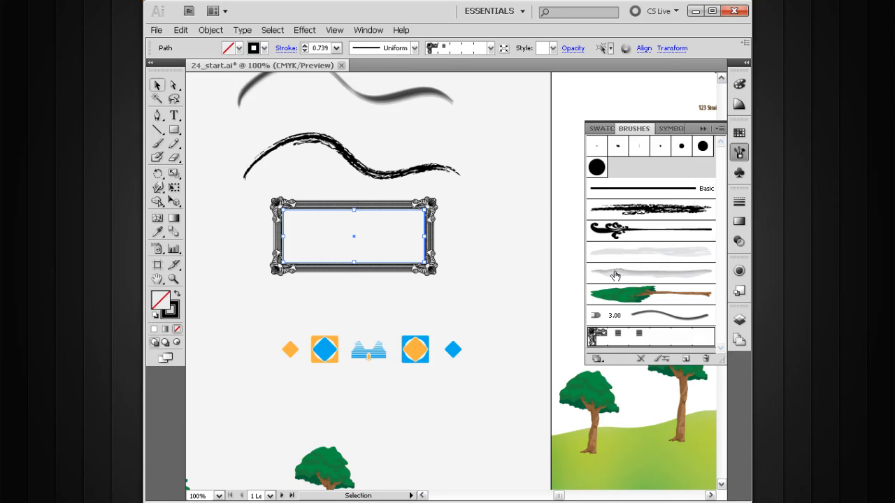
{"action": "double_click", "coordinate": [610, 338]}
{"action": "mouse_move", "coordinate": [463, 178]}
{"action": "left_mouse_down"}
{"action": "mouse_move", "coordinate": [502, 129]}
{"action": "mouse_move", "coordinate": [508, 134]}
{"action": "left_mouse_up"}
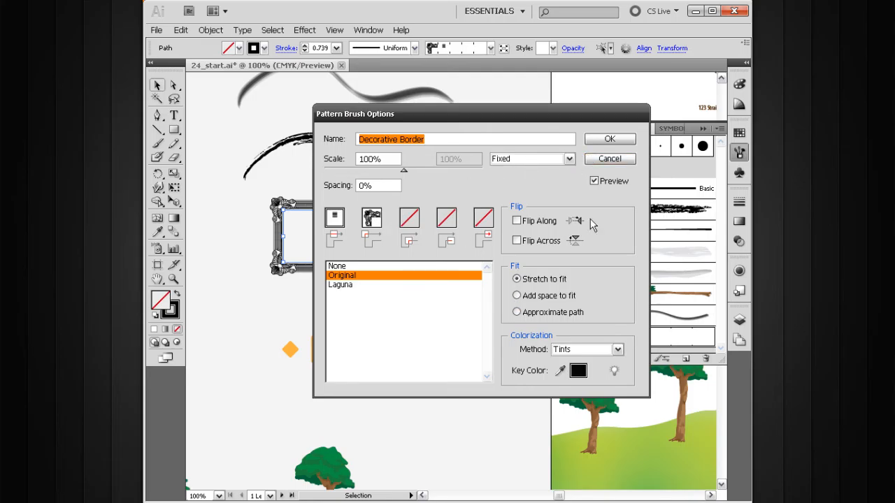
{"action": "left_click", "coordinate": [606, 160]}
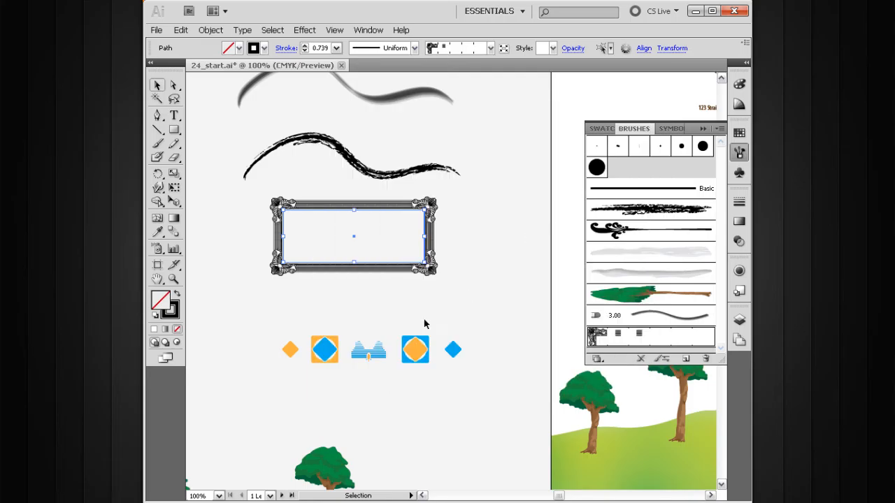
{"action": "left_click", "coordinate": [484, 316]}
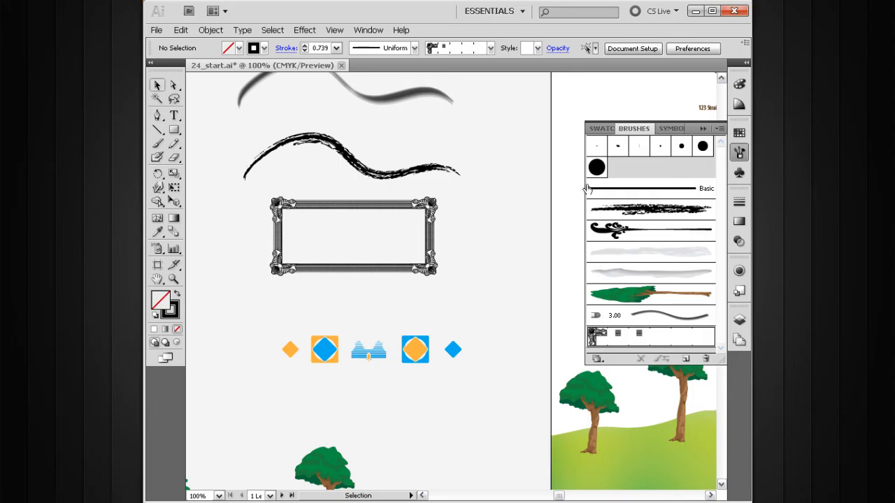
Add each of the five orange and blue geometric artworks beneath the ornate frame to the swatches as patterns, and deselect
{"action": "left_click", "coordinate": [740, 133]}
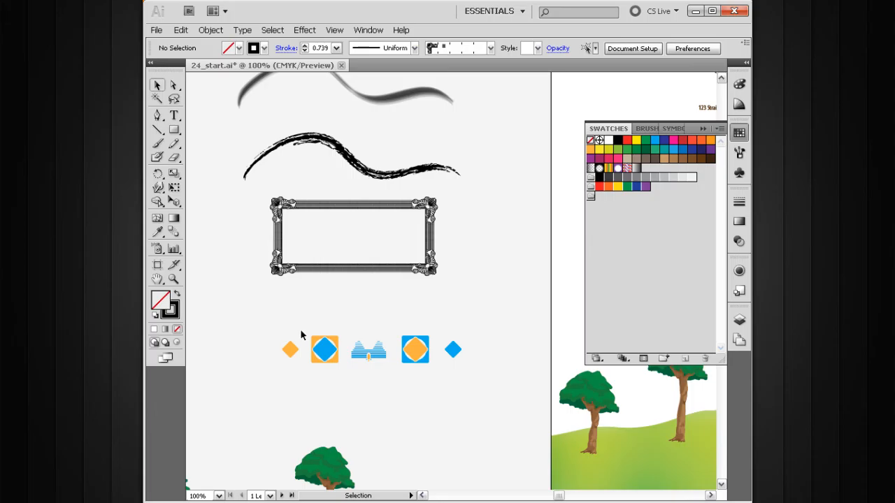
{"action": "left_click_drag", "start_coordinate": [291, 351], "coordinate": [654, 257]}
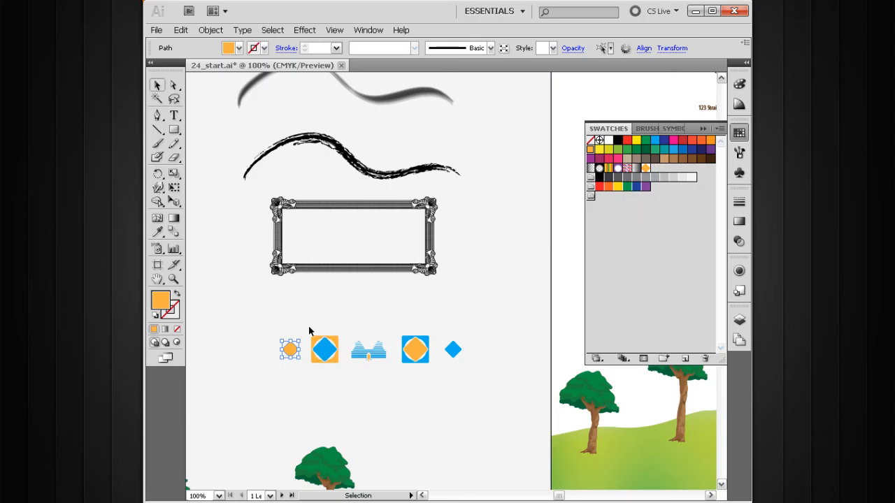
{"action": "left_click_drag", "start_coordinate": [325, 350], "coordinate": [617, 276]}
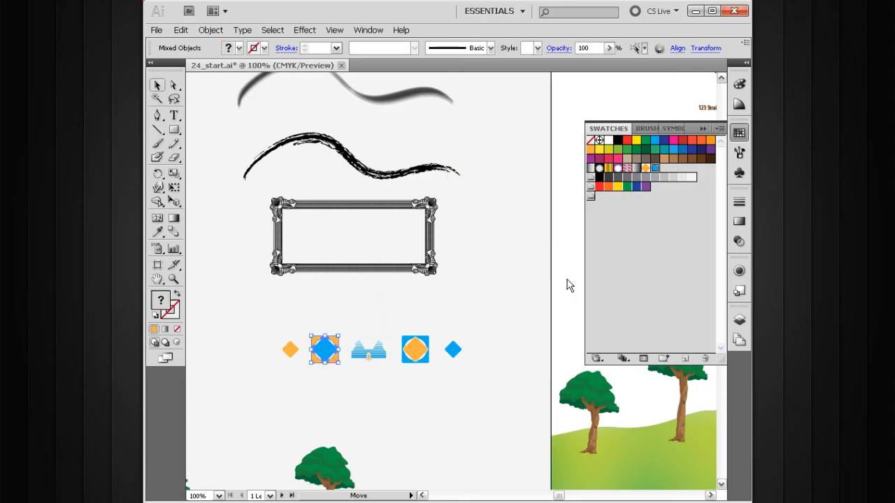
{"action": "left_click_drag", "start_coordinate": [353, 353], "coordinate": [633, 276]}
{"action": "left_click_drag", "start_coordinate": [427, 315], "coordinate": [636, 276]}
{"action": "left_click", "coordinate": [452, 352]}
{"action": "left_click_drag", "start_coordinate": [454, 348], "coordinate": [661, 184]}
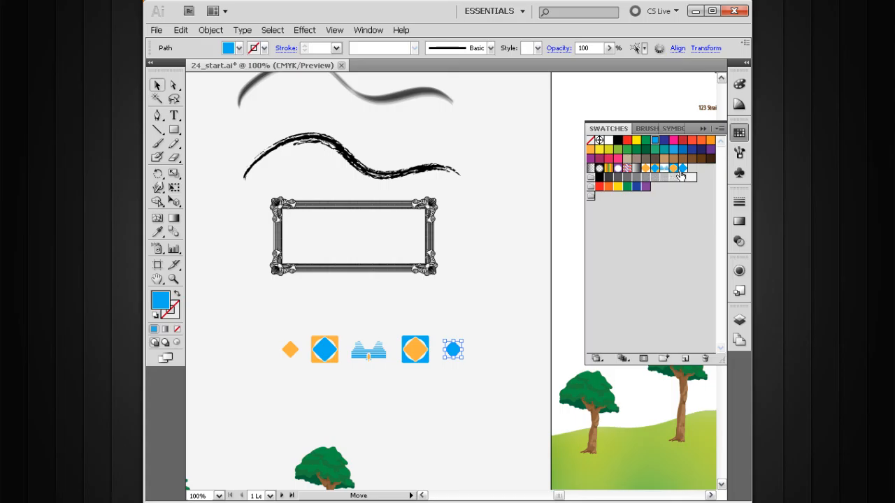
{"action": "left_click", "coordinate": [703, 129]}
{"action": "left_click", "coordinate": [508, 284]}
Start a new pattern brush with nothing selected and name it "geometric"
{"action": "left_click_drag", "start_coordinate": [490, 331], "coordinate": [440, 336]}
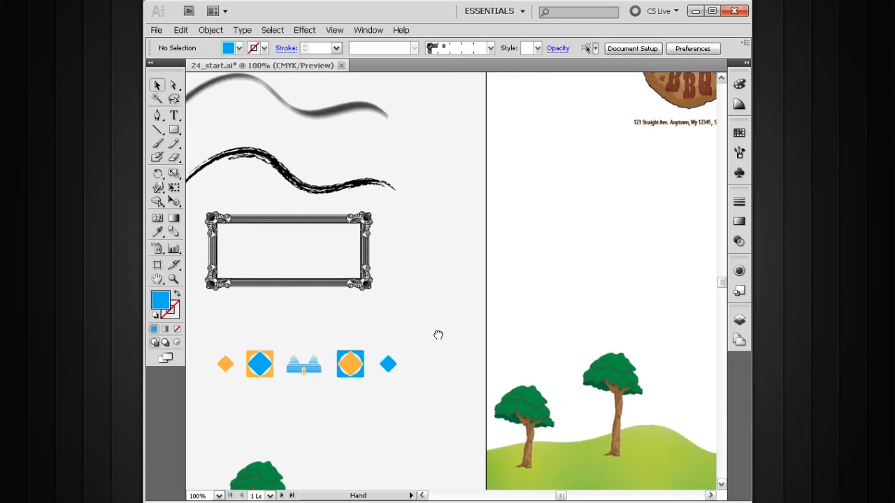
{"action": "mouse_move", "coordinate": [606, 251]}
{"action": "left_mouse_down"}
{"action": "mouse_move", "coordinate": [529, 254]}
{"action": "mouse_move", "coordinate": [602, 247]}
{"action": "left_mouse_up"}
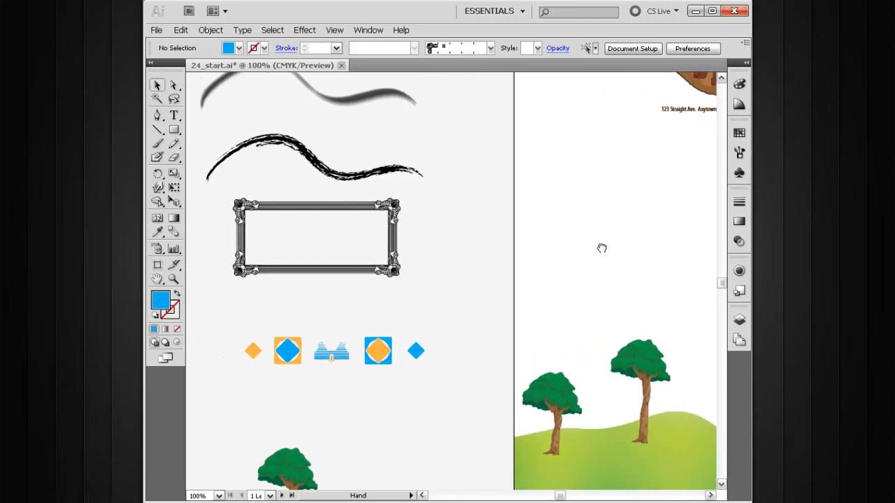
{"action": "left_click", "coordinate": [740, 152]}
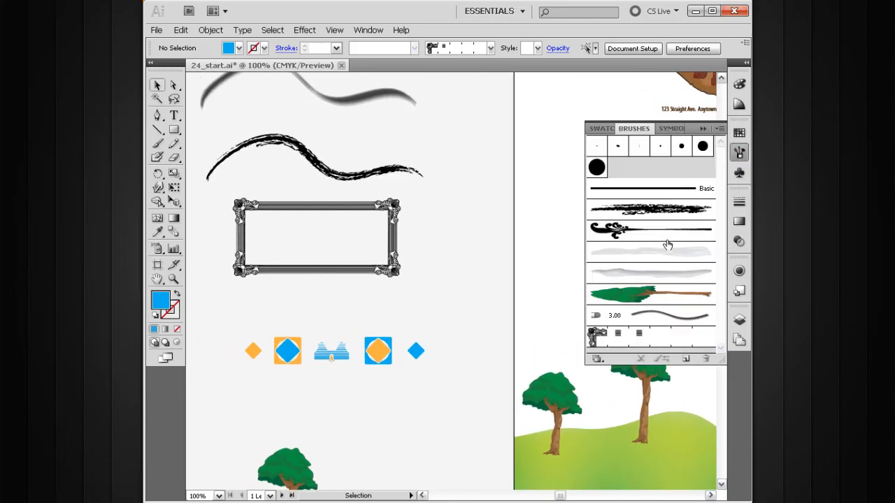
{"action": "left_click", "coordinate": [687, 359]}
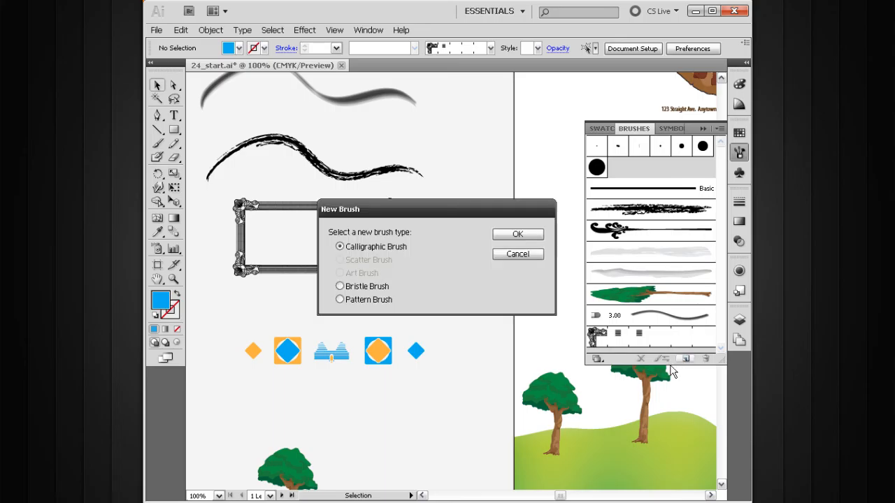
{"action": "left_click_drag", "start_coordinate": [455, 210], "coordinate": [489, 149]}
{"action": "left_click", "coordinate": [387, 230]}
{"action": "left_click", "coordinate": [537, 169]}
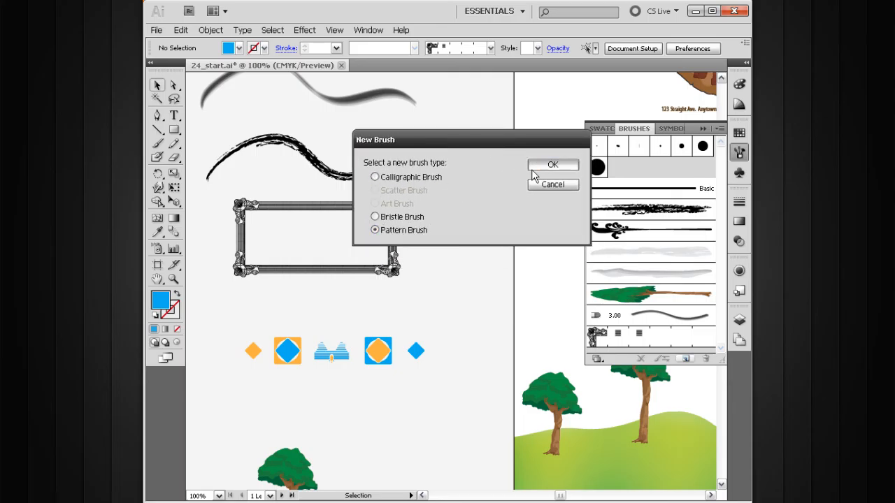
{"action": "mouse_move", "coordinate": [451, 183]}
{"action": "left_mouse_down"}
{"action": "mouse_move", "coordinate": [472, 134]}
{"action": "mouse_move", "coordinate": [496, 121]}
{"action": "left_mouse_up"}
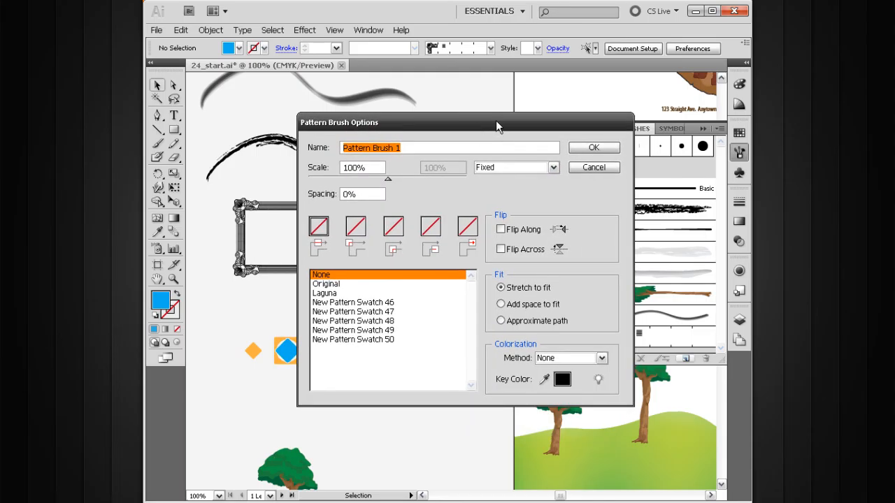
{"action": "type", "text": "geometric"}
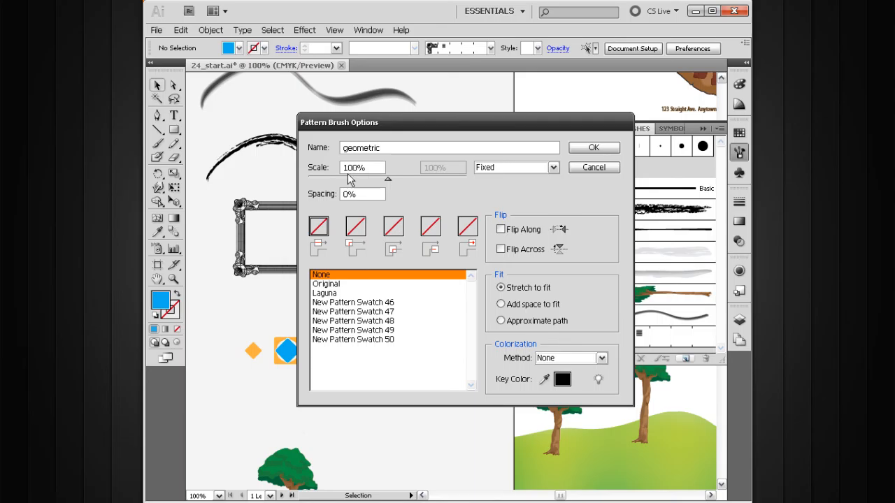
Set the geometric pattern brush's scale to 60%, keeping its sizing method Fixed
{"action": "mouse_move", "coordinate": [389, 135]}
{"action": "left_mouse_down"}
{"action": "mouse_move", "coordinate": [462, 135]}
{"action": "mouse_move", "coordinate": [554, 186]}
{"action": "mouse_move", "coordinate": [495, 125]}
{"action": "mouse_move", "coordinate": [442, 127]}
{"action": "left_mouse_up"}
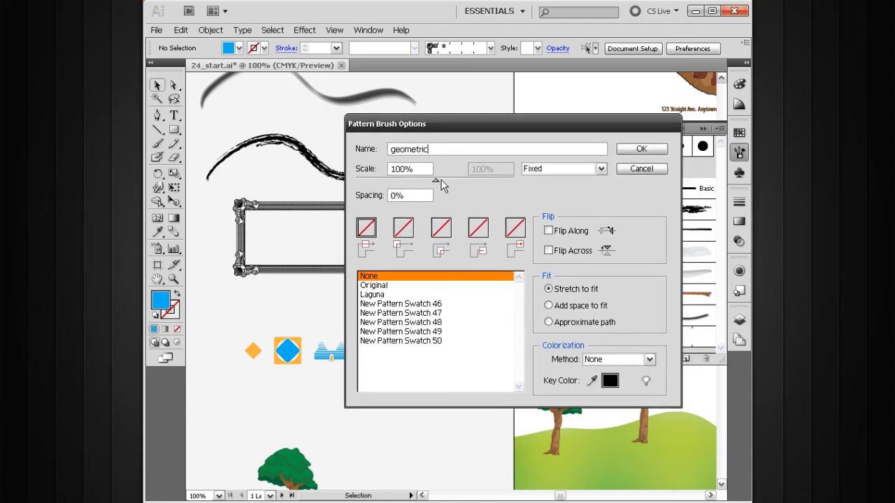
{"action": "left_click_drag", "start_coordinate": [418, 168], "coordinate": [385, 162]}
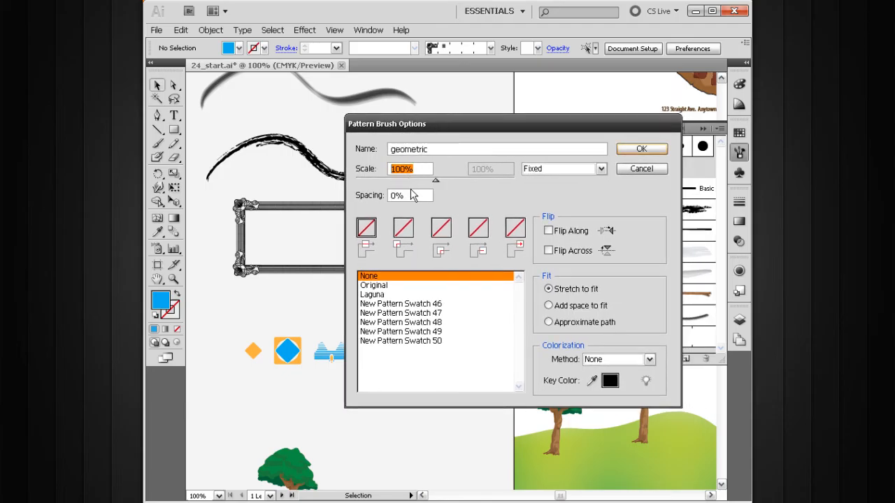
{"action": "type", "text": "0"}
{"action": "left_click", "coordinate": [553, 169]}
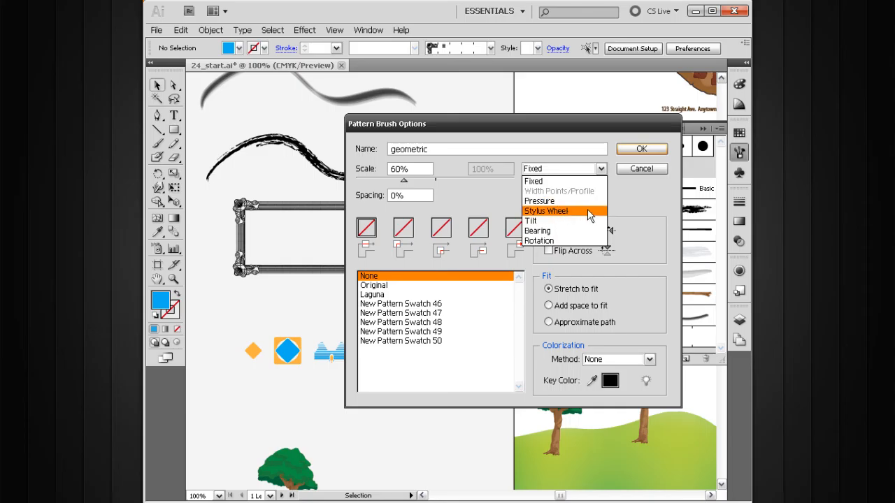
{"action": "left_click", "coordinate": [509, 201]}
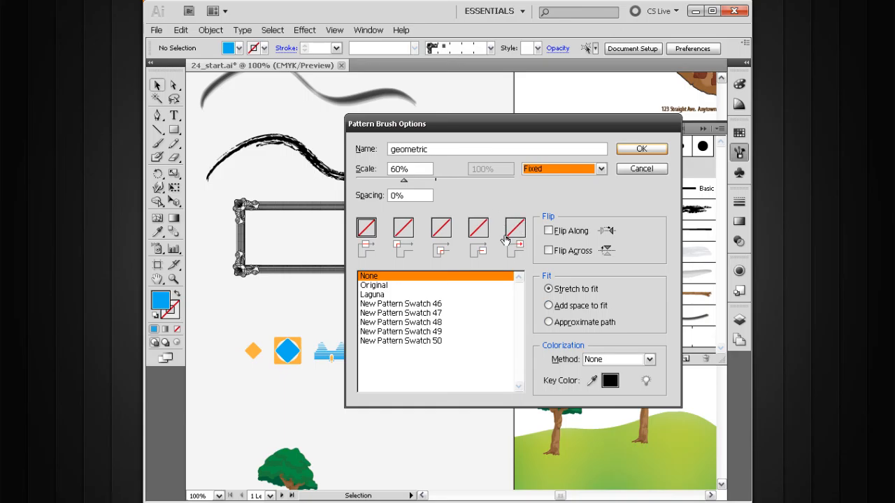
Assign New Pattern Swatch 48 to the brush's side tile, 47 to the outer corner tile and 49 to the inner corner tile
{"action": "left_click", "coordinate": [394, 314]}
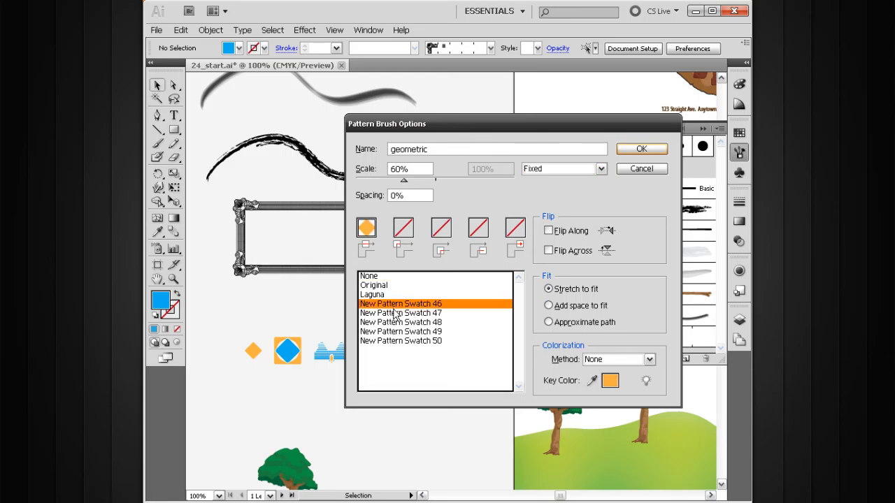
{"action": "left_click", "coordinate": [390, 323]}
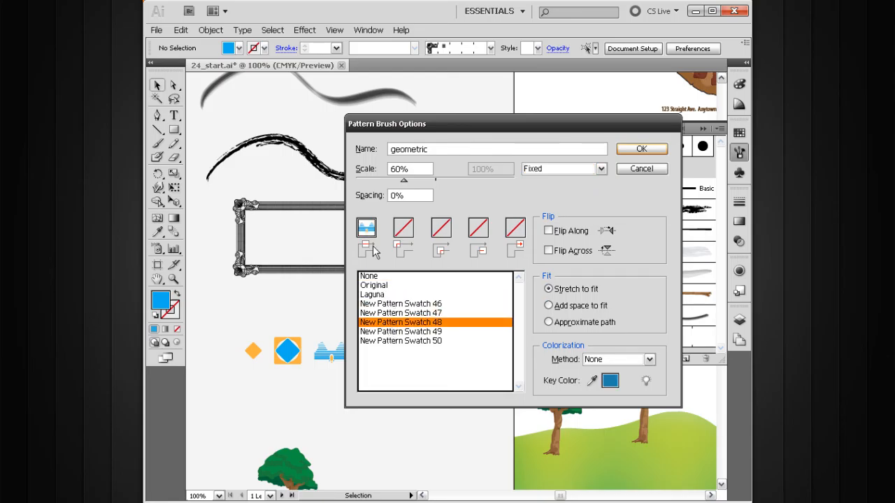
{"action": "left_click", "coordinate": [404, 228]}
{"action": "left_click", "coordinate": [400, 323]}
{"action": "left_click", "coordinate": [403, 332]}
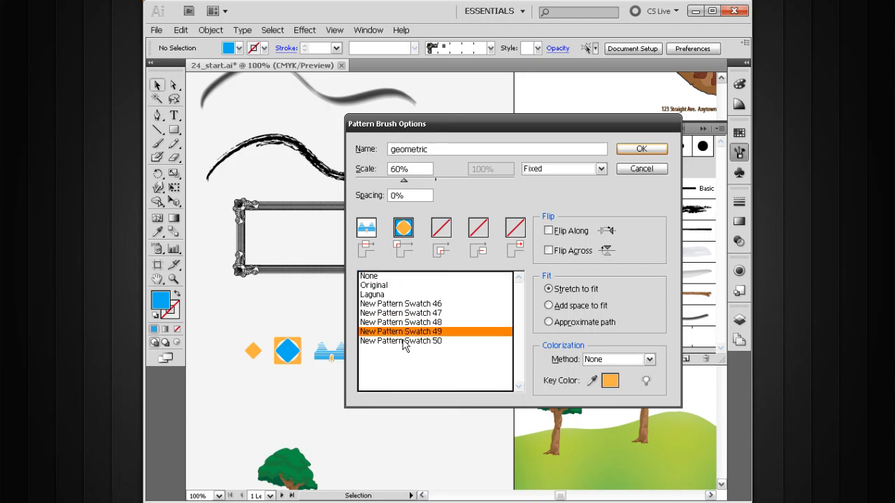
{"action": "left_click", "coordinate": [402, 341]}
{"action": "left_click", "coordinate": [404, 314]}
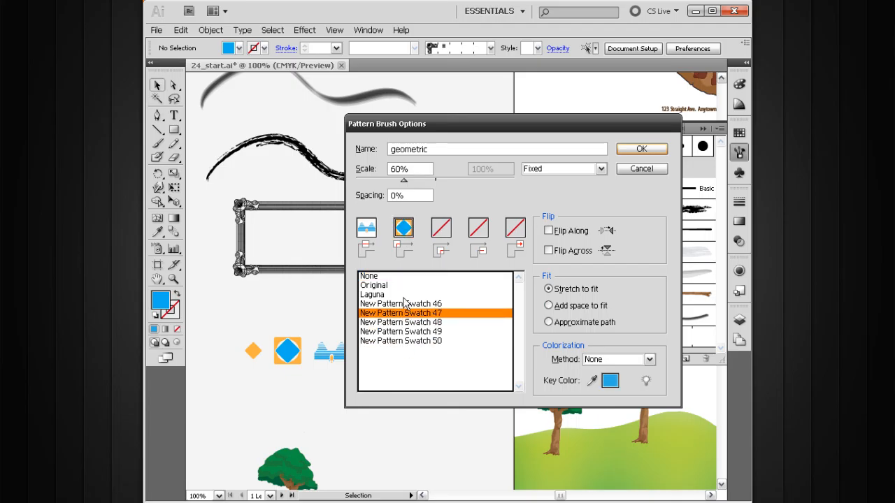
{"action": "left_click", "coordinate": [433, 230]}
{"action": "left_click", "coordinate": [418, 333]}
Assign New Pattern Swatch 50 to the brush's start tile and New Pattern Swatch 46 to its end tile
{"action": "left_click", "coordinate": [467, 239]}
{"action": "left_click", "coordinate": [427, 303]}
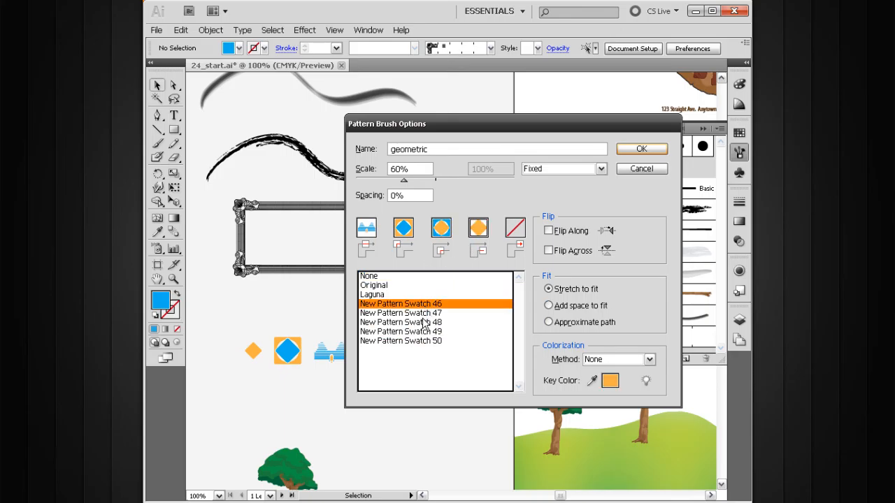
{"action": "left_click", "coordinate": [425, 341]}
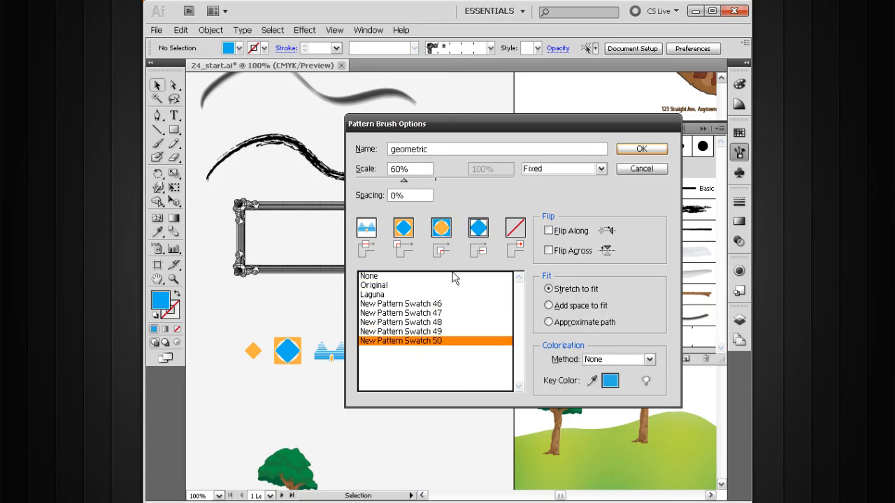
{"action": "left_click", "coordinate": [430, 304]}
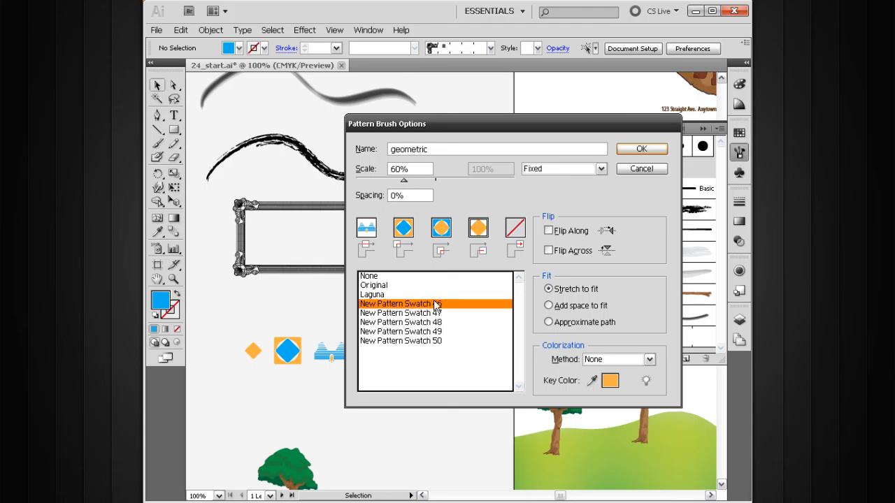
{"action": "left_click", "coordinate": [428, 340]}
{"action": "left_click", "coordinate": [514, 227]}
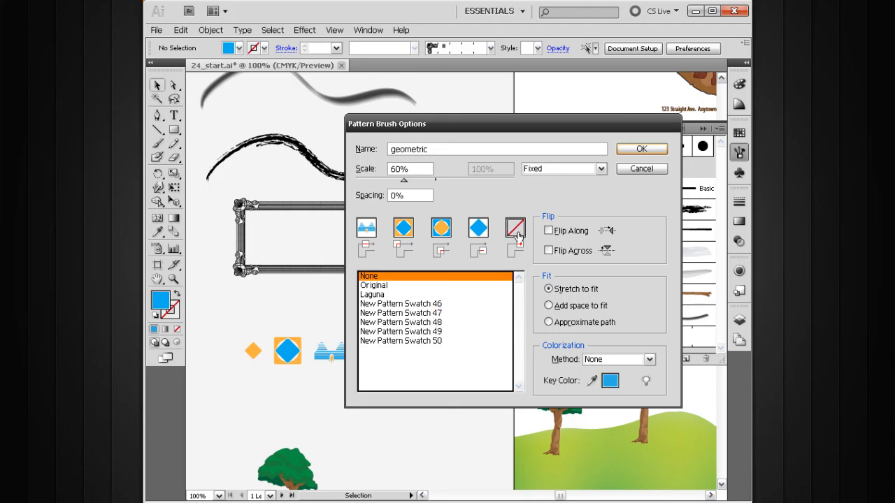
{"action": "left_click", "coordinate": [407, 304]}
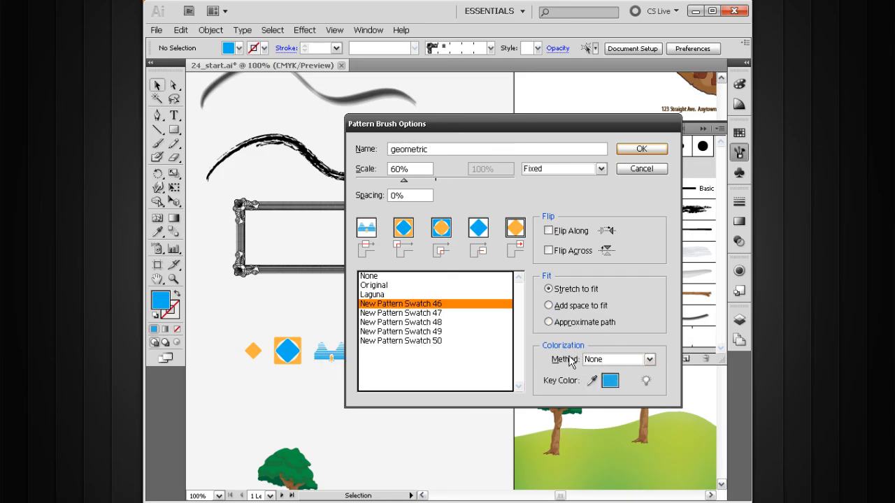
Keep the colorization method at None and save the geometric pattern brush
{"action": "left_click", "coordinate": [615, 360]}
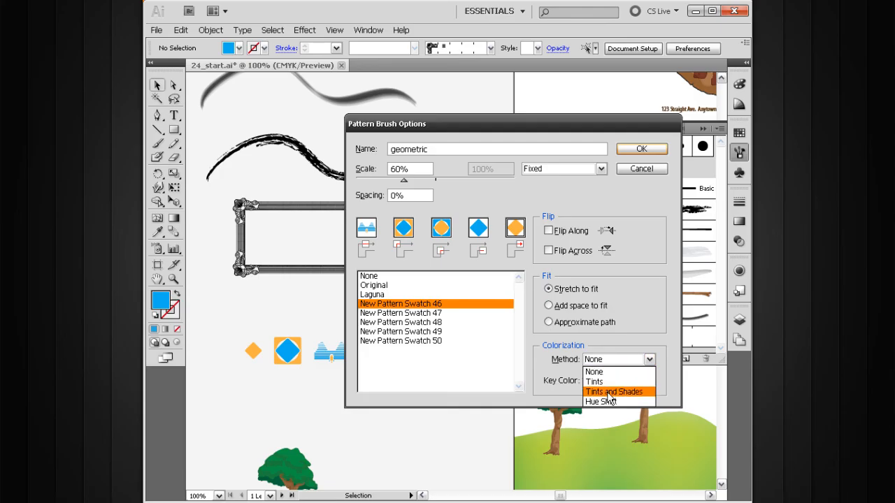
{"action": "left_click", "coordinate": [626, 341]}
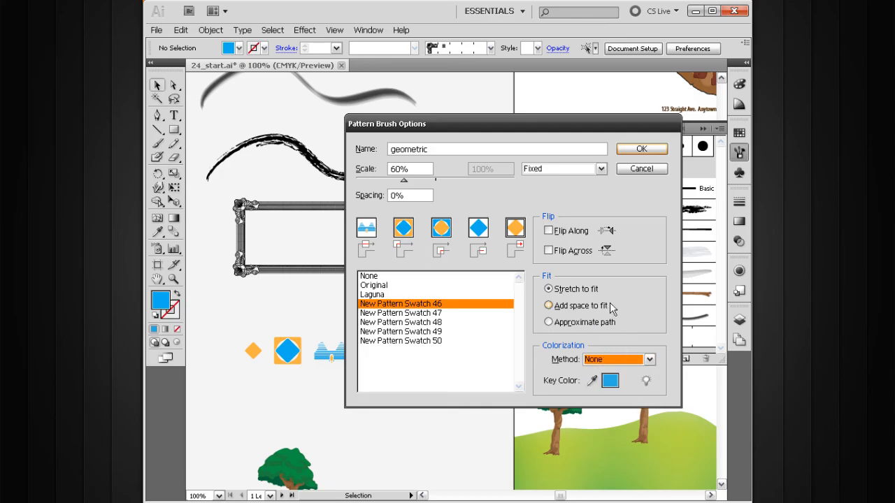
{"action": "left_click", "coordinate": [638, 149]}
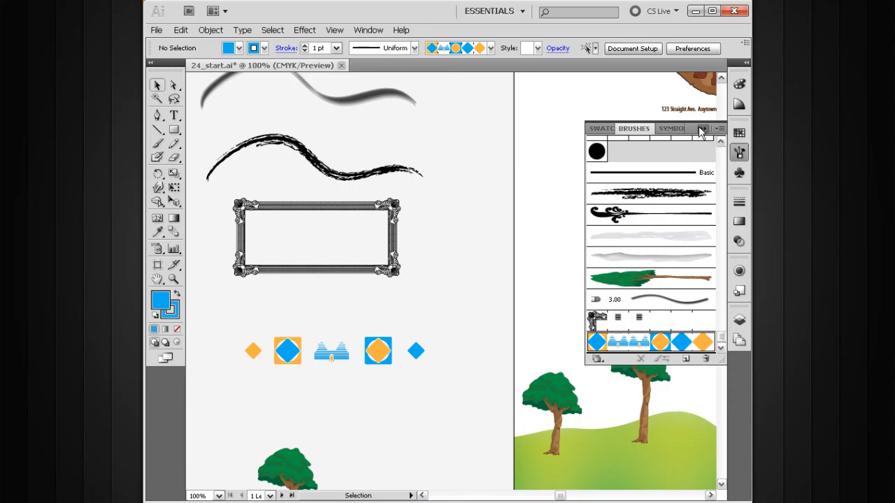
Draw a rectangle in the blank area of the letterhead between the address line and the trees
{"action": "left_click", "coordinate": [702, 130]}
{"action": "left_click_drag", "start_coordinate": [618, 222], "coordinate": [417, 232]}
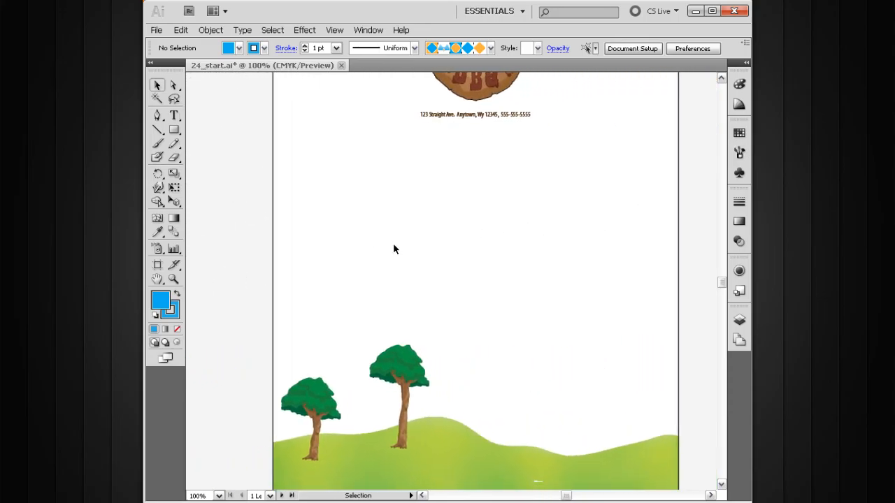
{"action": "key", "text": "m"}
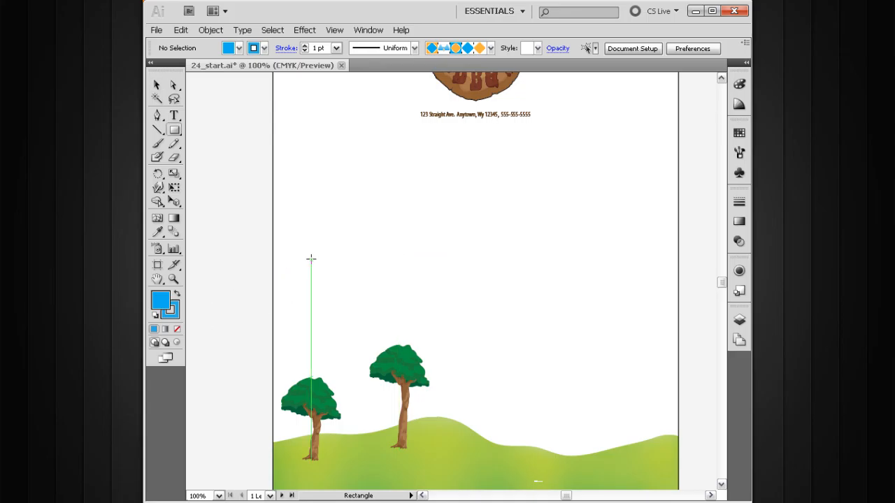
{"action": "left_click_drag", "start_coordinate": [340, 175], "coordinate": [472, 285]}
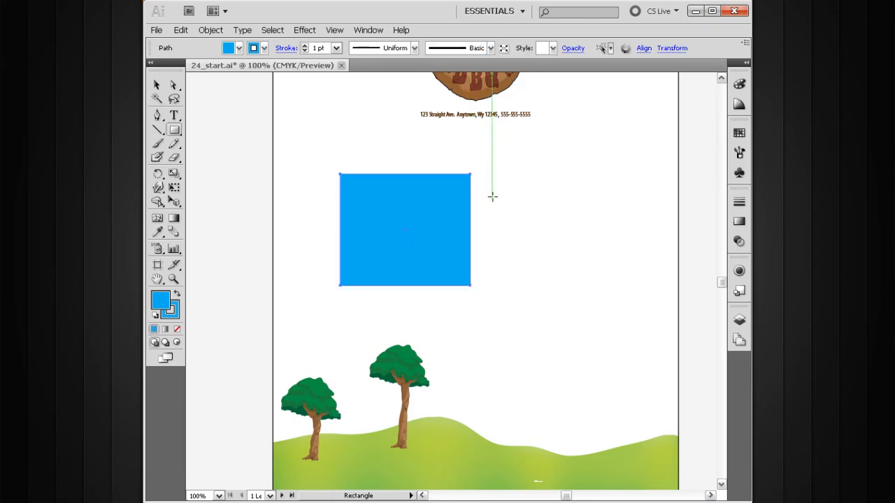
Remove both the fill and the stroke from the blue rectangle
{"action": "key", "text": "v"}
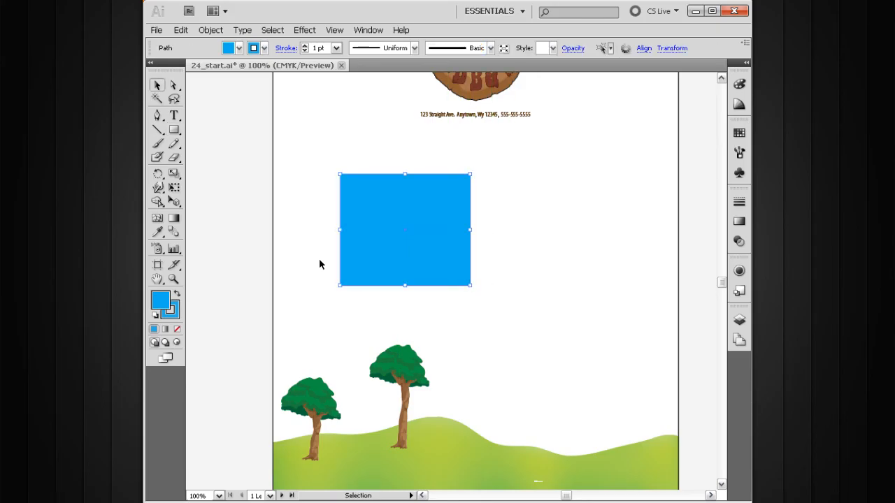
{"action": "left_click", "coordinate": [178, 330]}
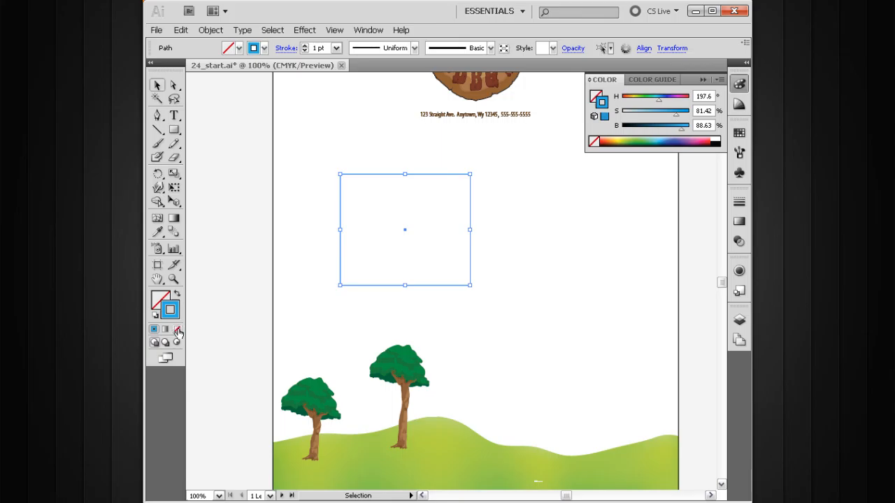
{"action": "left_click", "coordinate": [177, 329]}
{"action": "left_click_drag", "start_coordinate": [547, 215], "coordinate": [472, 234]}
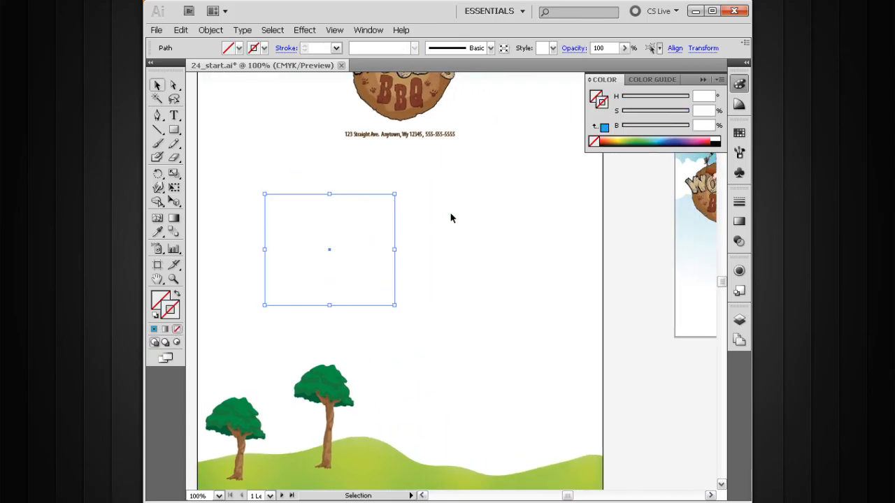
Draw an open, stepped path with four right-angle corners beside the rectangle using the Pen tool
{"action": "key", "text": "p"}
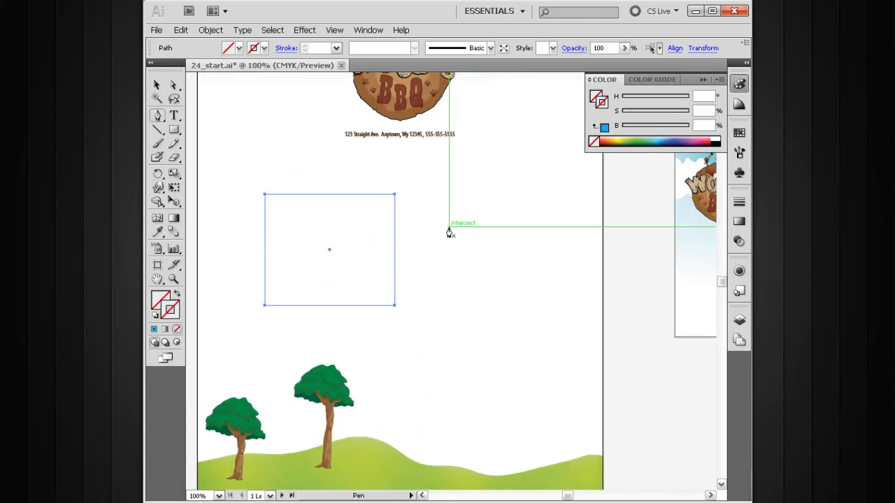
{"action": "left_click", "coordinate": [413, 254]}
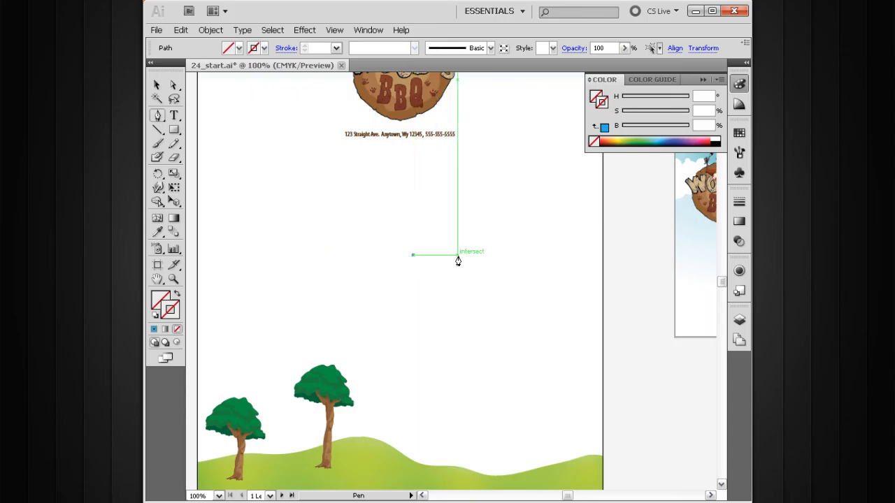
{"action": "left_click", "coordinate": [463, 255]}
{"action": "left_click", "coordinate": [464, 199]}
{"action": "left_click", "coordinate": [521, 198]}
{"action": "left_click", "coordinate": [522, 254]}
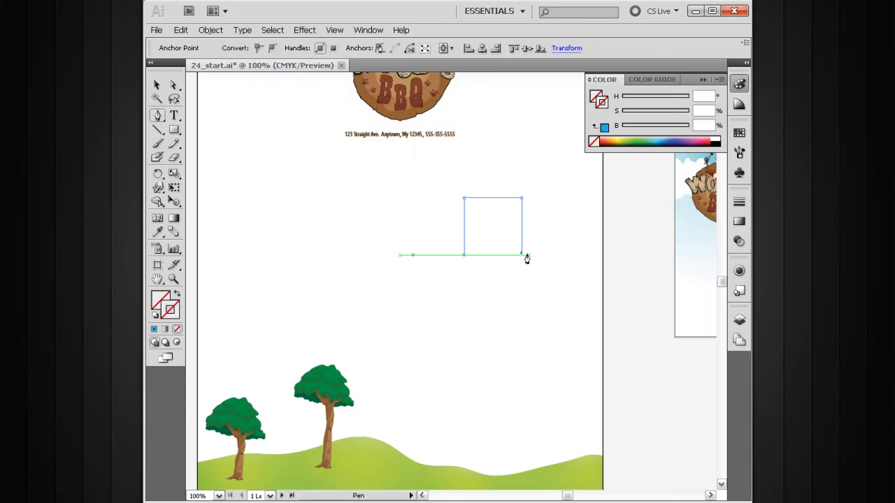
{"action": "left_click", "coordinate": [575, 253]}
{"action": "left_click_drag", "start_coordinate": [434, 272], "coordinate": [449, 290]}
Apply the geometric pattern brush to the empty rectangle and inspect its border tiles up close
{"action": "key", "text": "v"}
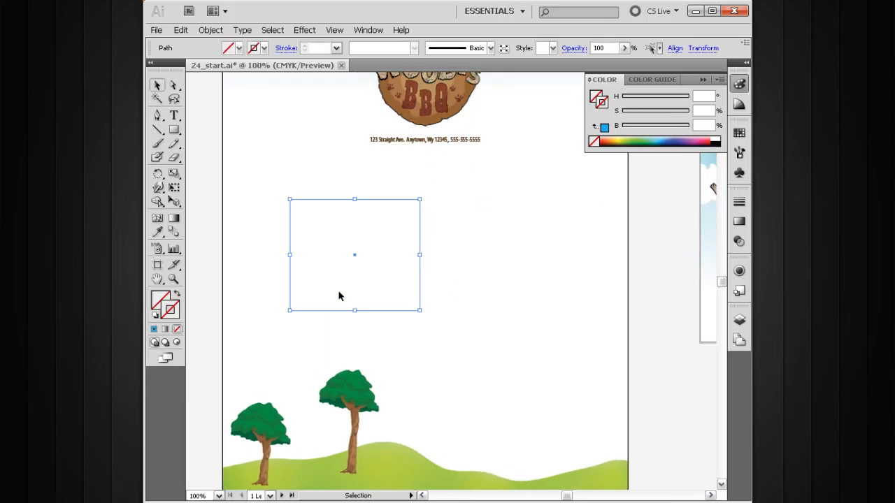
{"action": "left_click_drag", "start_coordinate": [340, 266], "coordinate": [380, 252]}
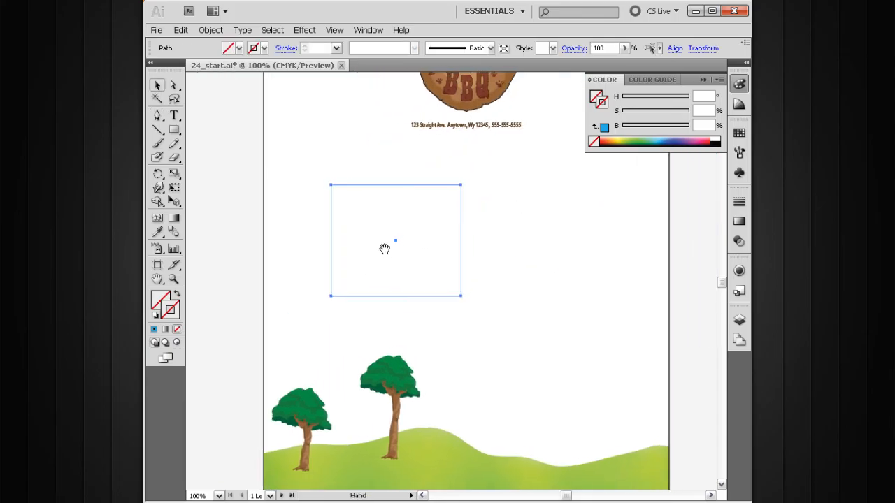
{"action": "left_click", "coordinate": [736, 155]}
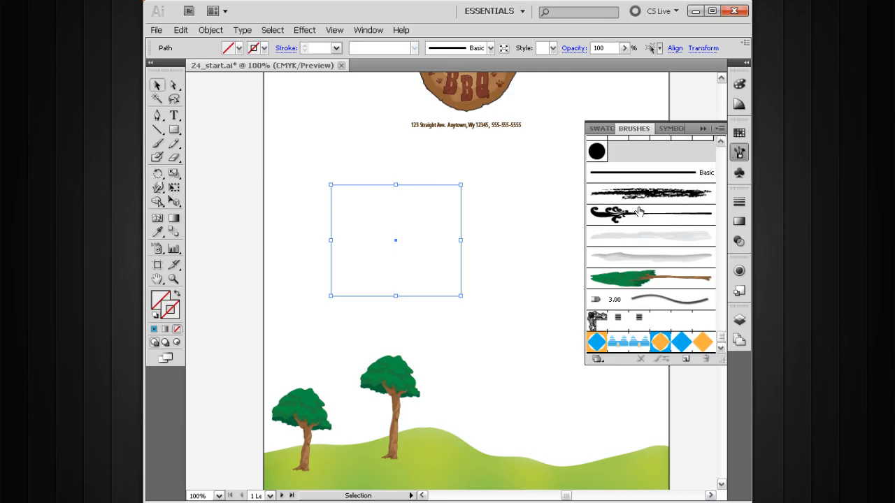
{"action": "left_click", "coordinate": [638, 344]}
{"action": "key", "text": "ctrl+space"}
{"action": "left_click_drag", "start_coordinate": [547, 142], "coordinate": [396, 343]}
{"action": "left_click_drag", "start_coordinate": [436, 300], "coordinate": [424, 287]}
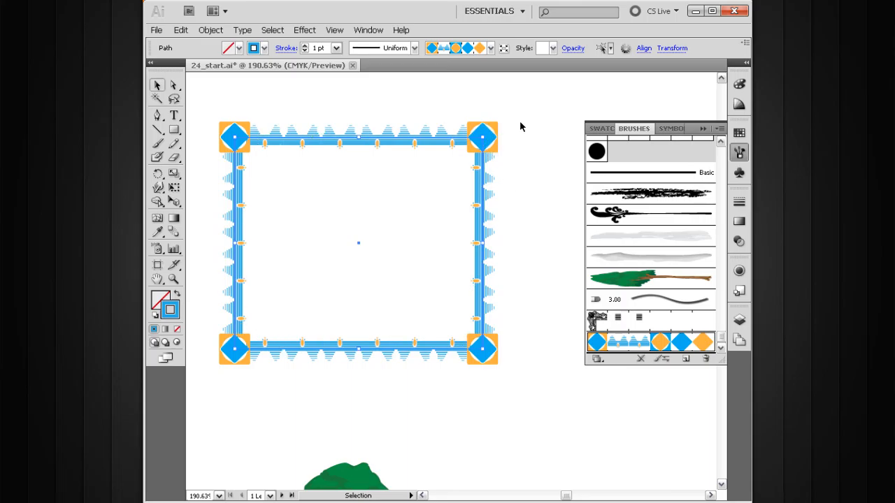
{"action": "left_click", "coordinate": [507, 258], "text": "ctrl+alt"}
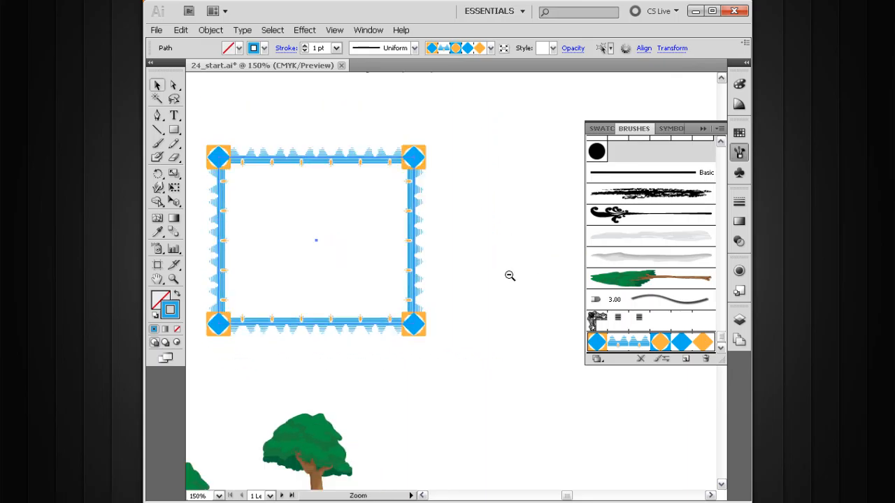
{"action": "left_click", "coordinate": [511, 273], "text": "ctrl+alt"}
Preview the geometric brush with Add space to fit and Approximate path, and confirm it with Stretch to fit
{"action": "double_click", "coordinate": [601, 345]}
{"action": "left_click_drag", "start_coordinate": [484, 123], "coordinate": [535, 88]}
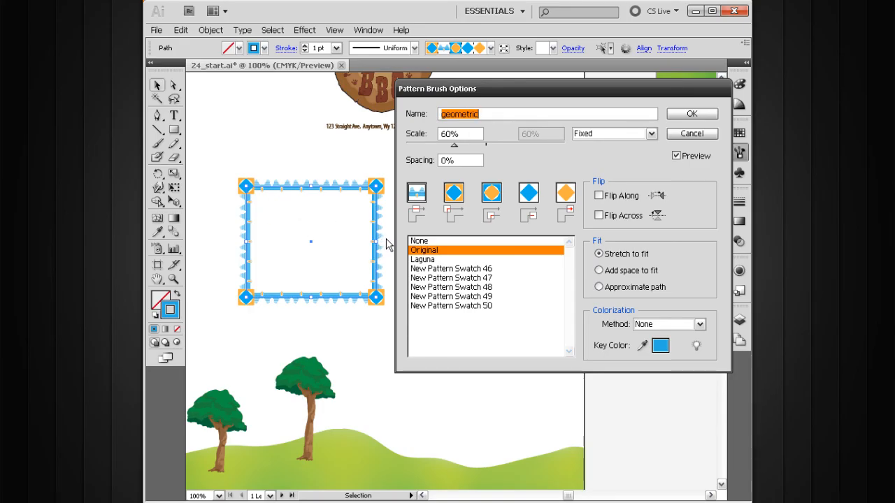
{"action": "left_click", "coordinate": [599, 272]}
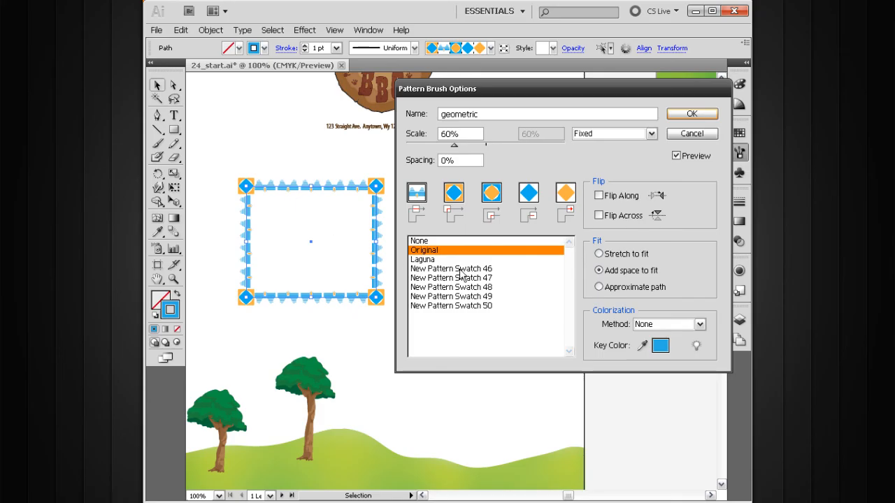
{"action": "left_click", "coordinate": [599, 287]}
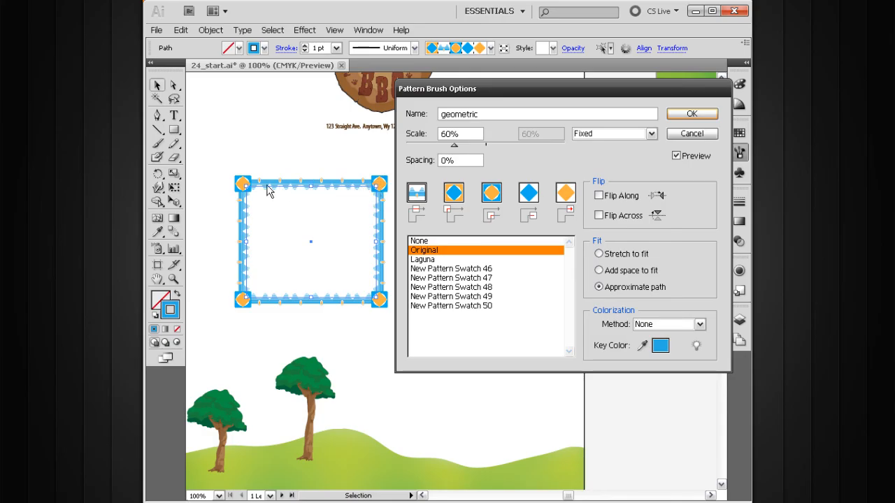
{"action": "left_click", "coordinate": [599, 272]}
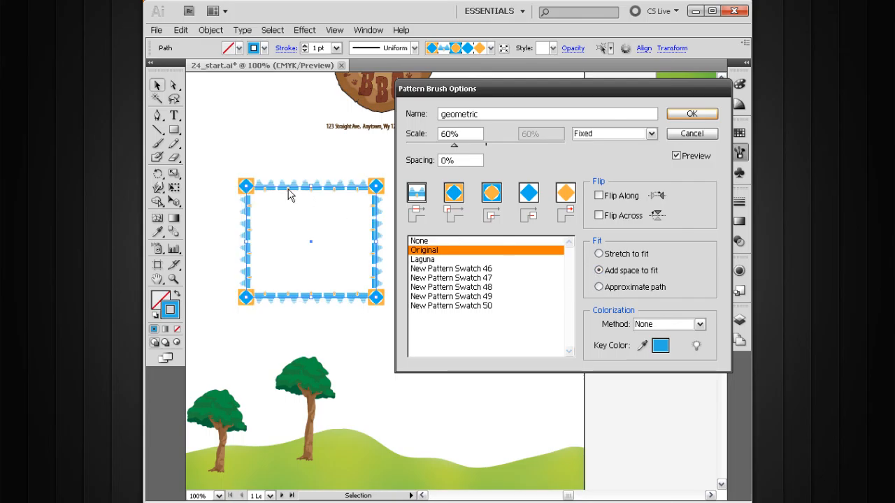
{"action": "left_click", "coordinate": [599, 287]}
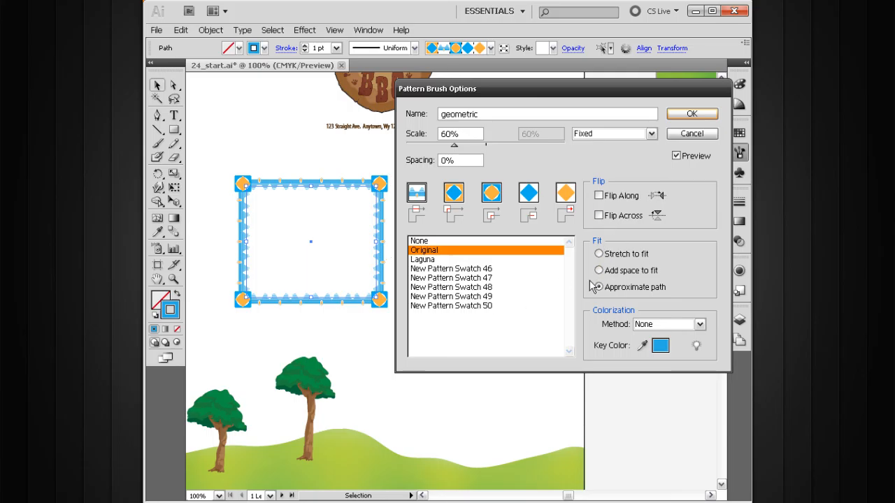
{"action": "left_click", "coordinate": [600, 254]}
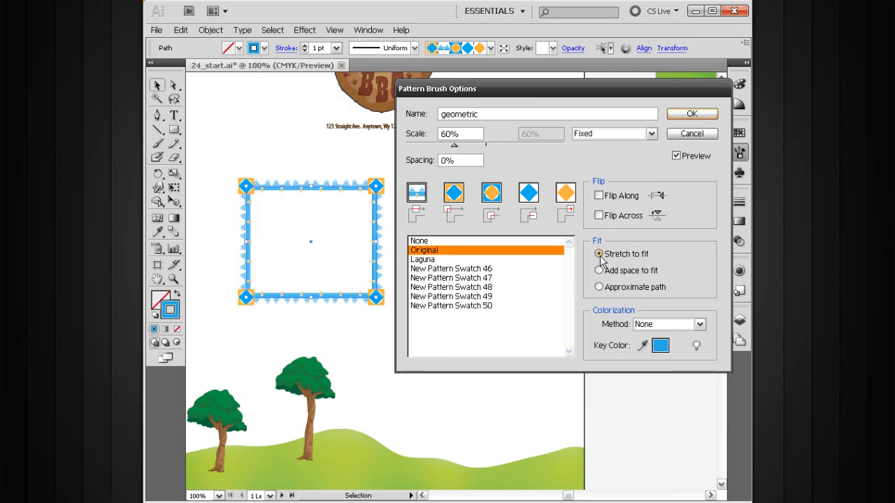
{"action": "left_click", "coordinate": [690, 114]}
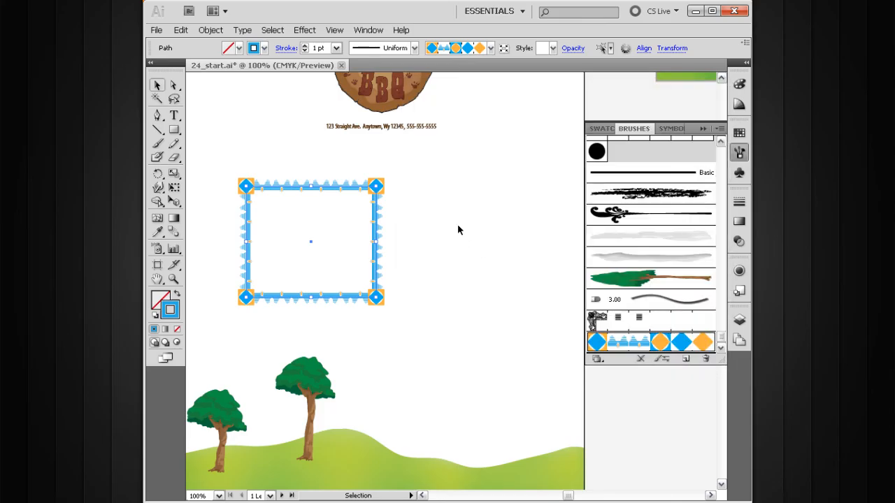
Apply the geometric pattern brush to the stepped open path beside the rectangle
{"action": "left_click_drag", "start_coordinate": [538, 170], "coordinate": [420, 300]}
{"action": "key", "text": "space"}
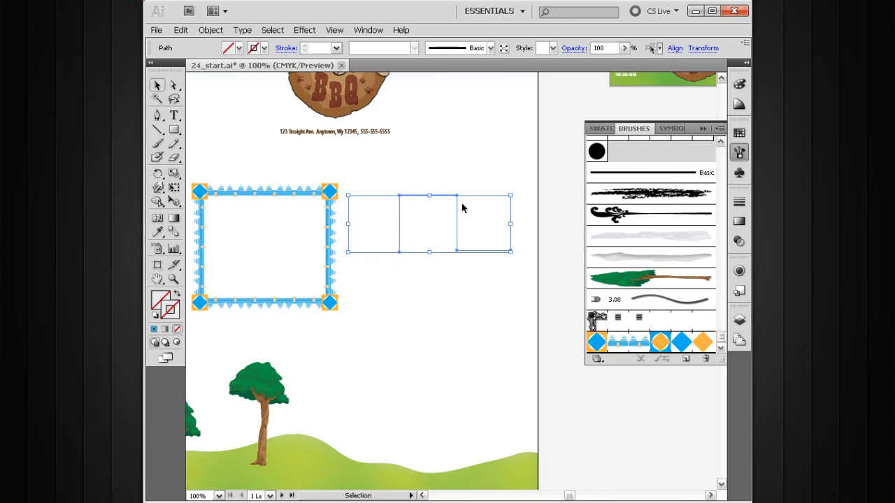
{"action": "left_click", "coordinate": [615, 342]}
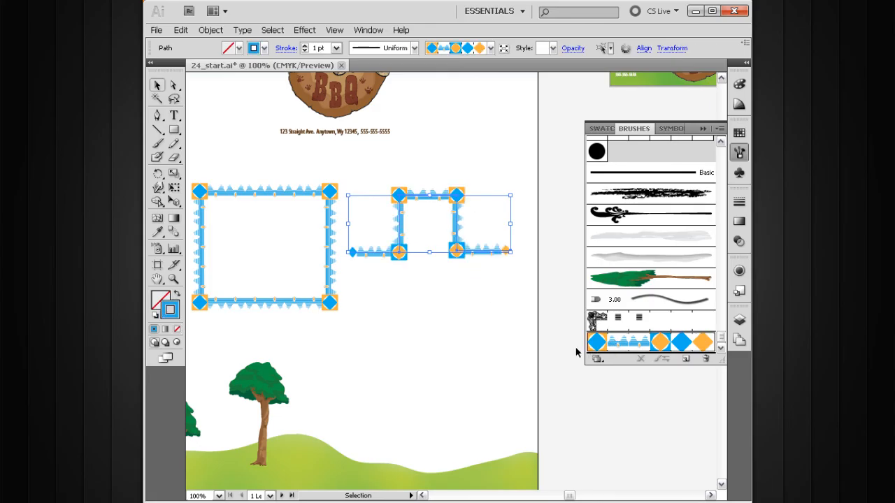
Examine the start, end, side, outer corner and inner corner tiles along the brushed stepped path
{"action": "left_click_drag", "start_coordinate": [344, 279], "coordinate": [358, 276]}
{"action": "left_click_drag", "start_coordinate": [332, 202], "coordinate": [287, 202]}
{"action": "key", "text": "ctrl+space"}
{"action": "left_click_drag", "start_coordinate": [561, 184], "coordinate": [340, 315]}
{"action": "left_click_drag", "start_coordinate": [451, 293], "coordinate": [334, 252]}
{"action": "left_click", "coordinate": [418, 271], "text": "ctrl+alt"}
{"action": "left_click_drag", "start_coordinate": [419, 272], "coordinate": [371, 244]}
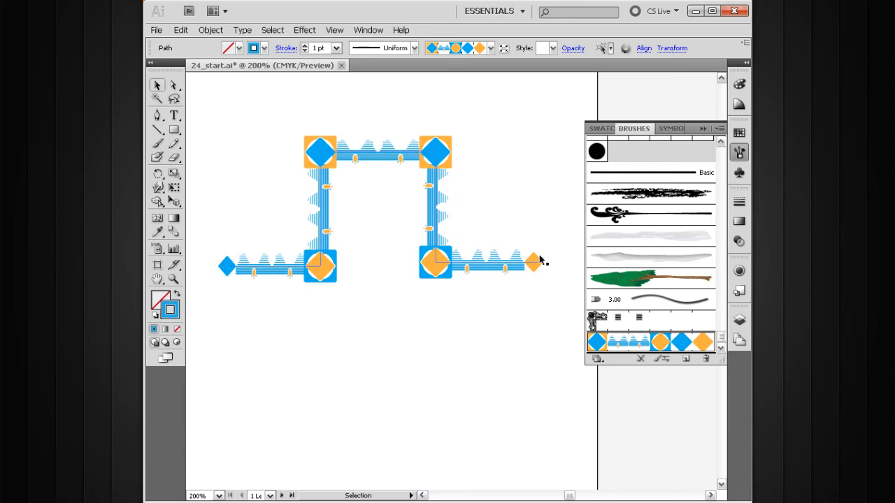
{"action": "left_click", "coordinate": [528, 285]}
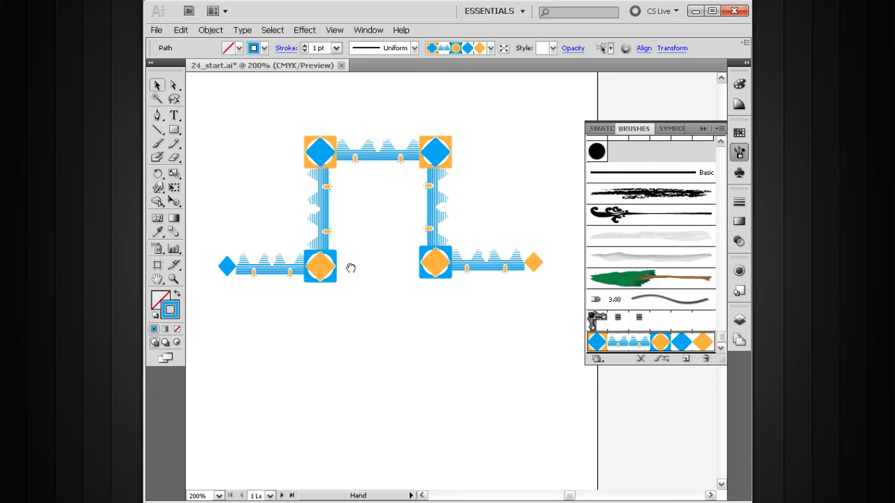
{"action": "left_click_drag", "start_coordinate": [352, 268], "coordinate": [377, 280]}
{"action": "left_click", "coordinate": [383, 287], "text": "ctrl+alt"}
{"action": "left_click", "coordinate": [383, 287], "text": "ctrl+alt"}
{"action": "left_click_drag", "start_coordinate": [461, 276], "coordinate": [343, 250]}
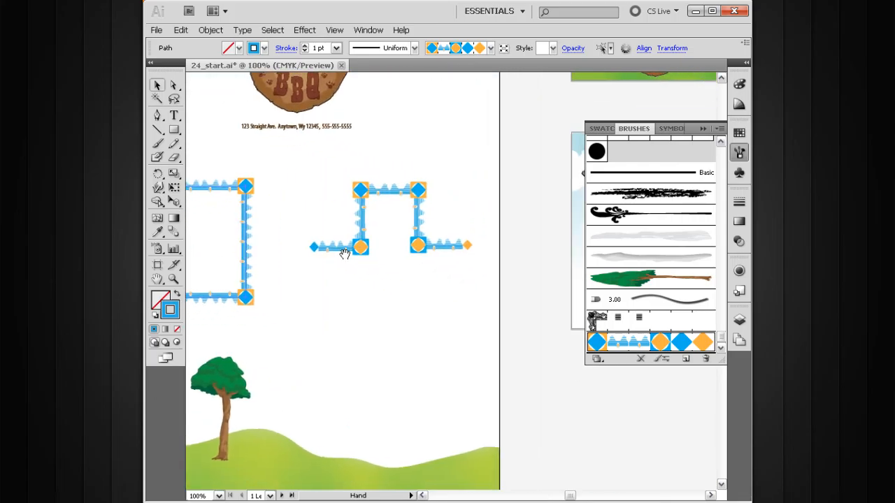